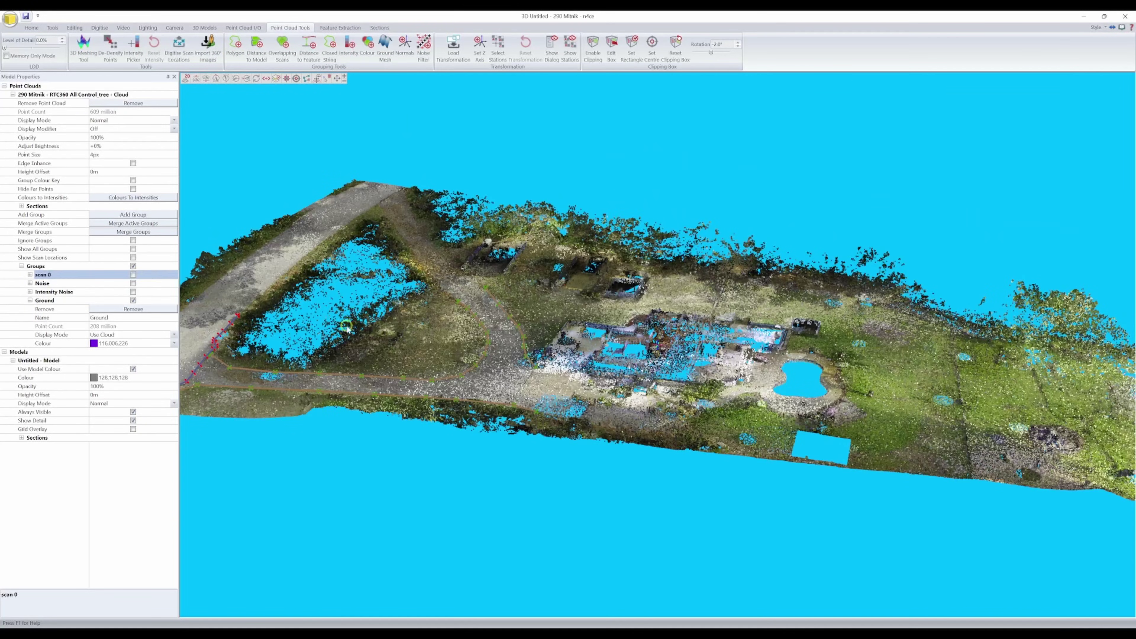
pyautogui.moveTo(533, 370); pyautogui.dragTo(755, 307, button='right')
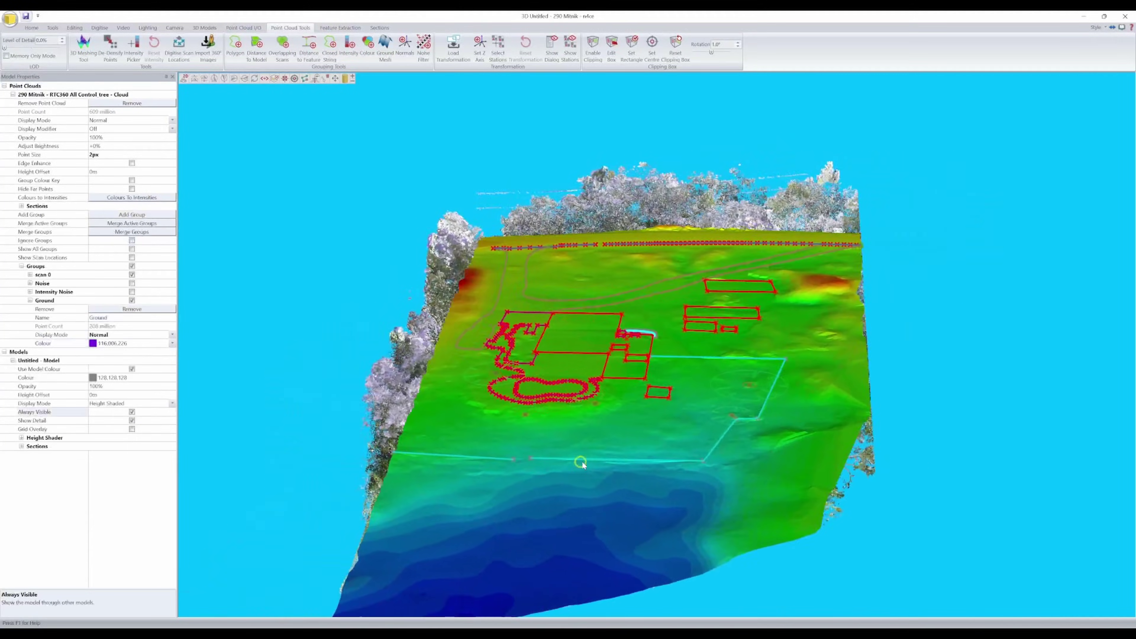
pyautogui.moveTo(579, 461)
pyautogui.mouseDown()
pyautogui.moveTo(733, 454)
pyautogui.moveTo(535, 457)
pyautogui.moveTo(773, 444)
pyautogui.mouseUp()
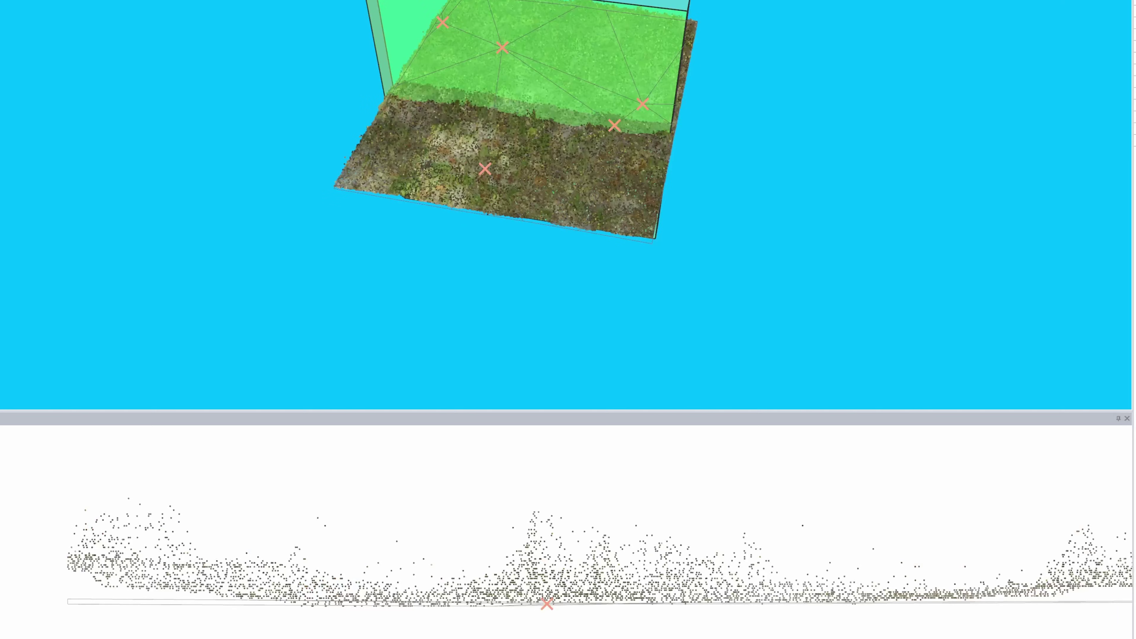
# Advance the section through the vegetated ground points to compare the scan profile with the ground surface line.
pyautogui.click(856, 529)
pyautogui.press('Up')
pyautogui.press('Up')
pyautogui.press('Up')
pyautogui.press('Up')
pyautogui.press('Up')
pyautogui.press('Up')
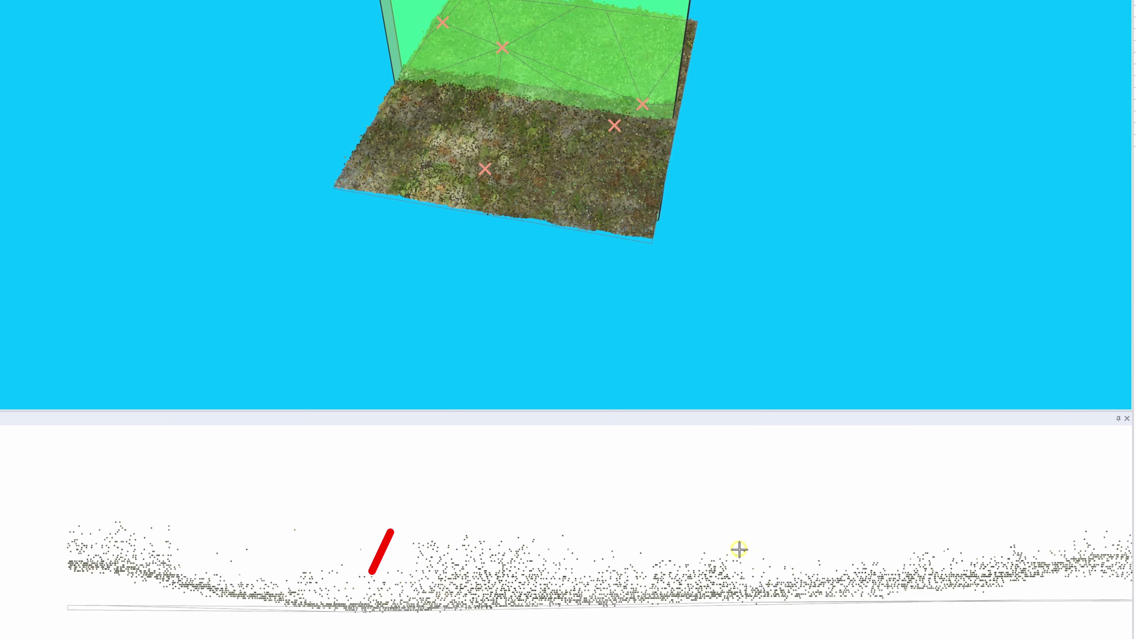
pyautogui.press('Up')
pyautogui.press('Up')
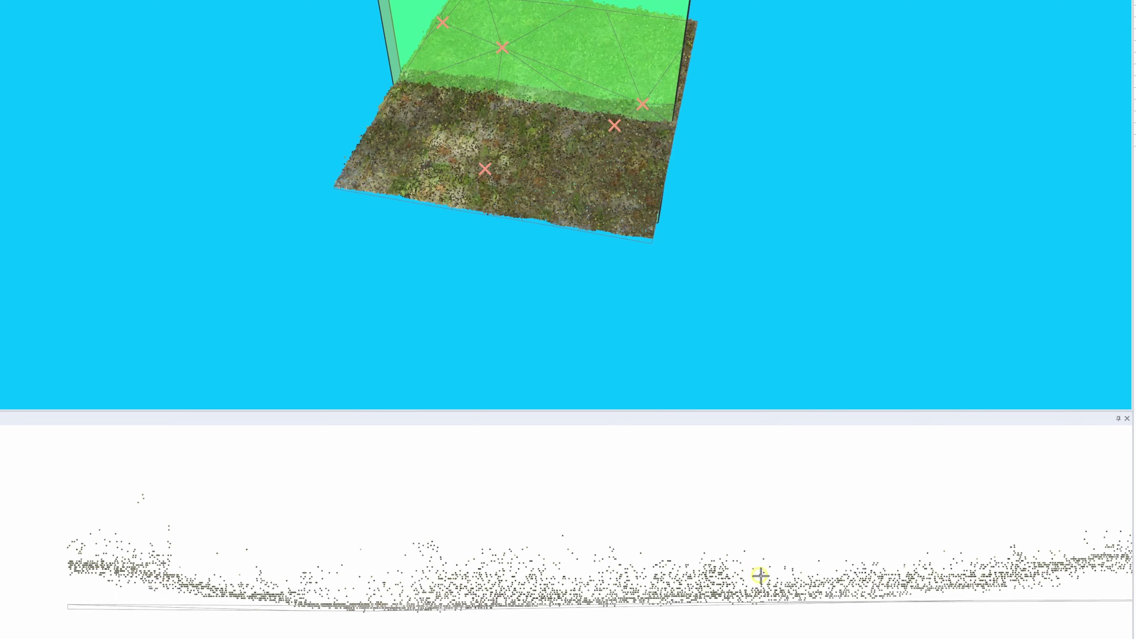
pyautogui.press('Up')
pyautogui.press('Up')
pyautogui.press('Up')
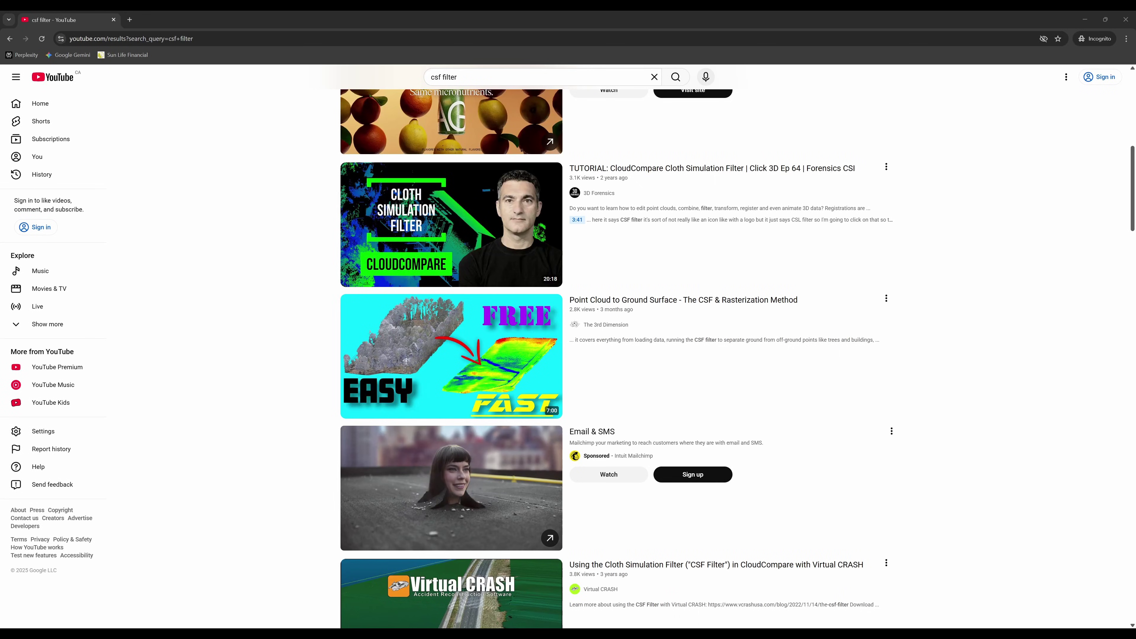
# Open the YouTube video "Point Cloud to Ground Surface - The CSF & Rasterization Method" from the csf filter results.
pyautogui.click(778, 299)
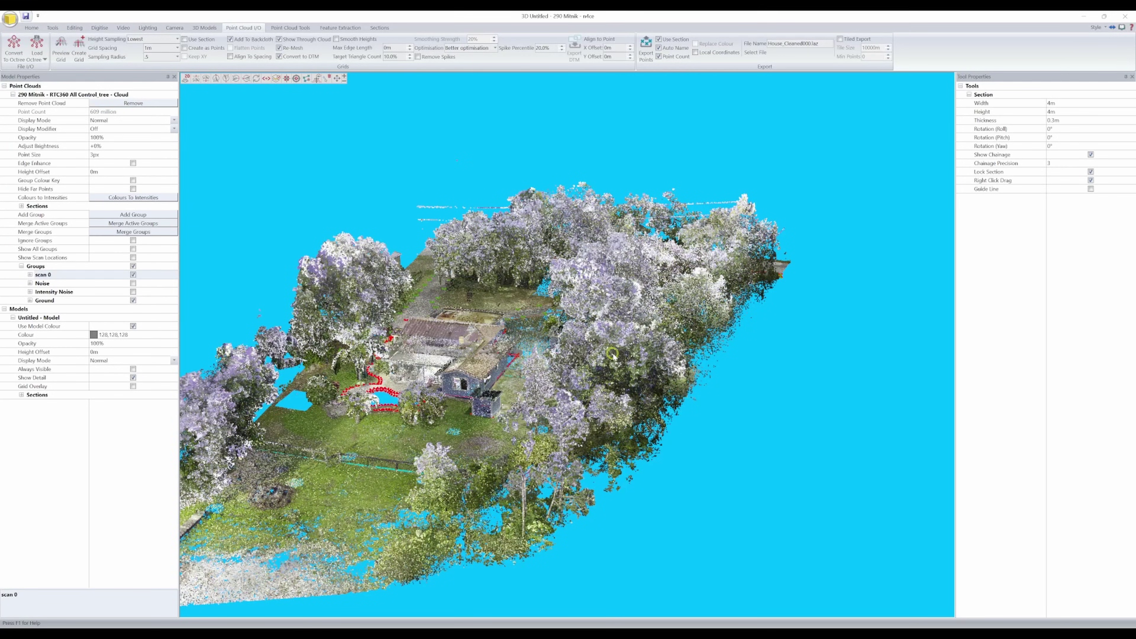
# Hide the scan 0 group and preview a ground grid with a spacing of 0.5 and a sampling radius of 0.25.
pyautogui.moveTo(612, 356); pyautogui.dragTo(675, 345)
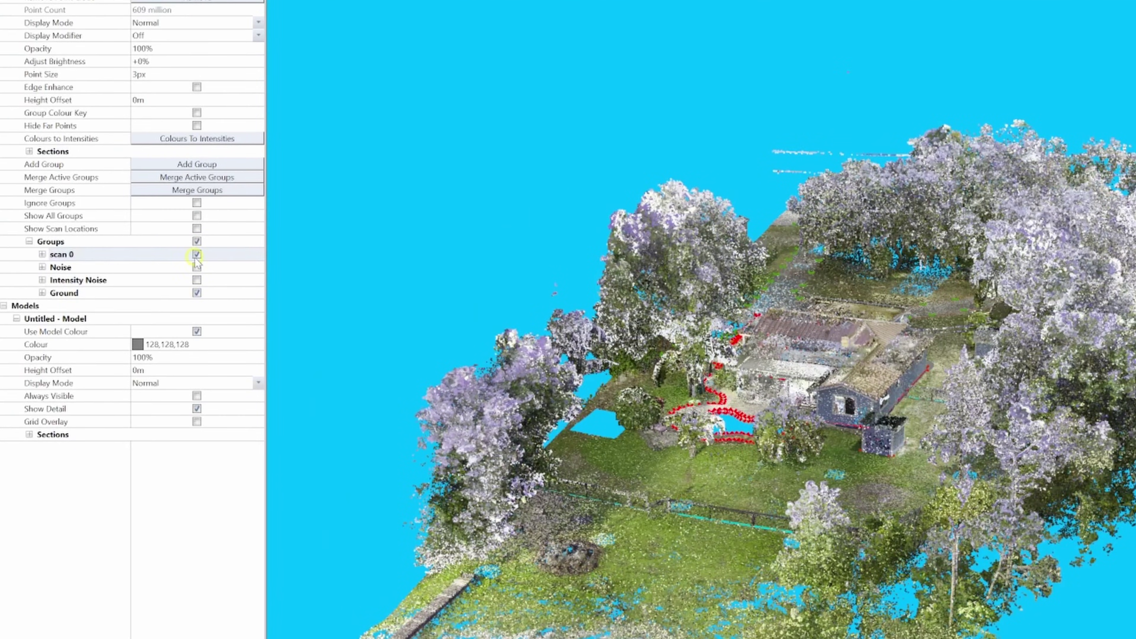
pyautogui.click(196, 254)
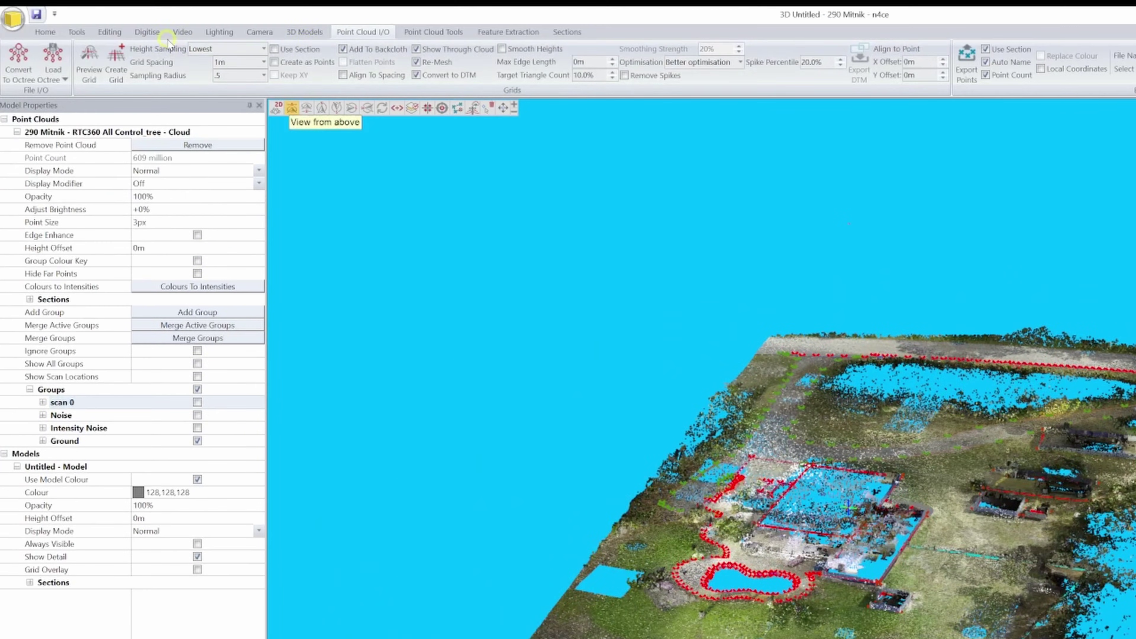
pyautogui.click(362, 30)
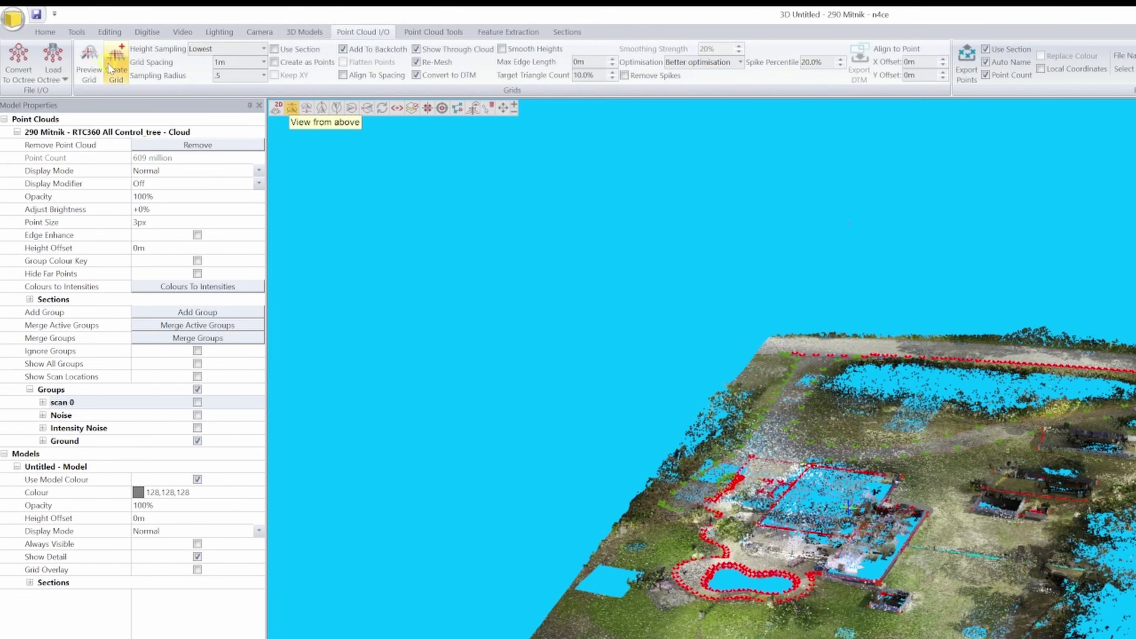
pyautogui.write('.5')
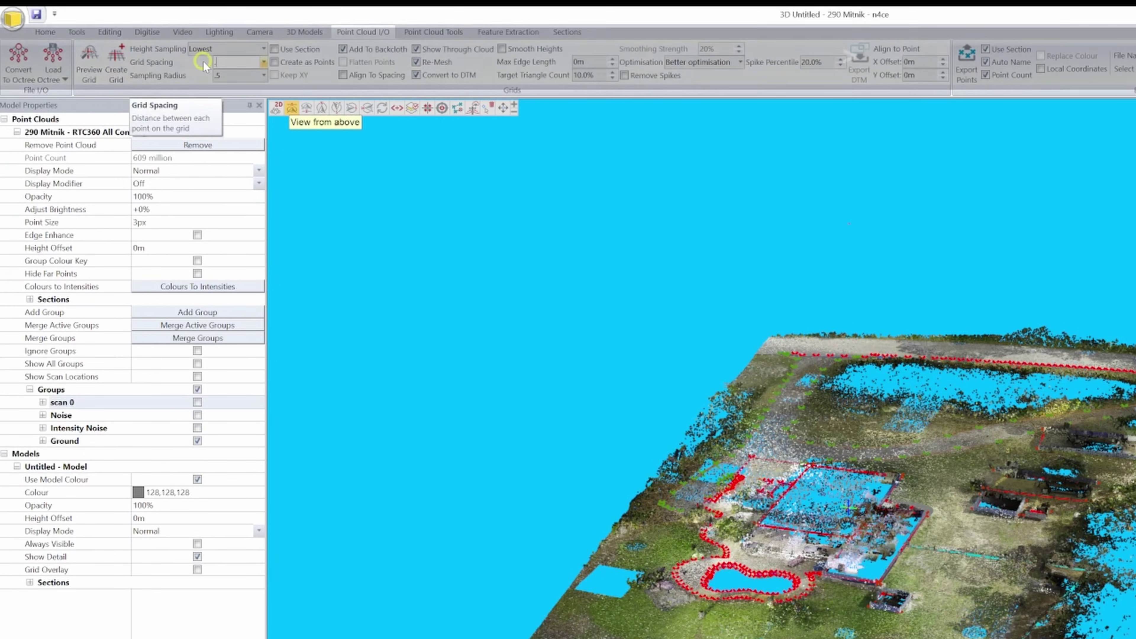
pyautogui.click(233, 74)
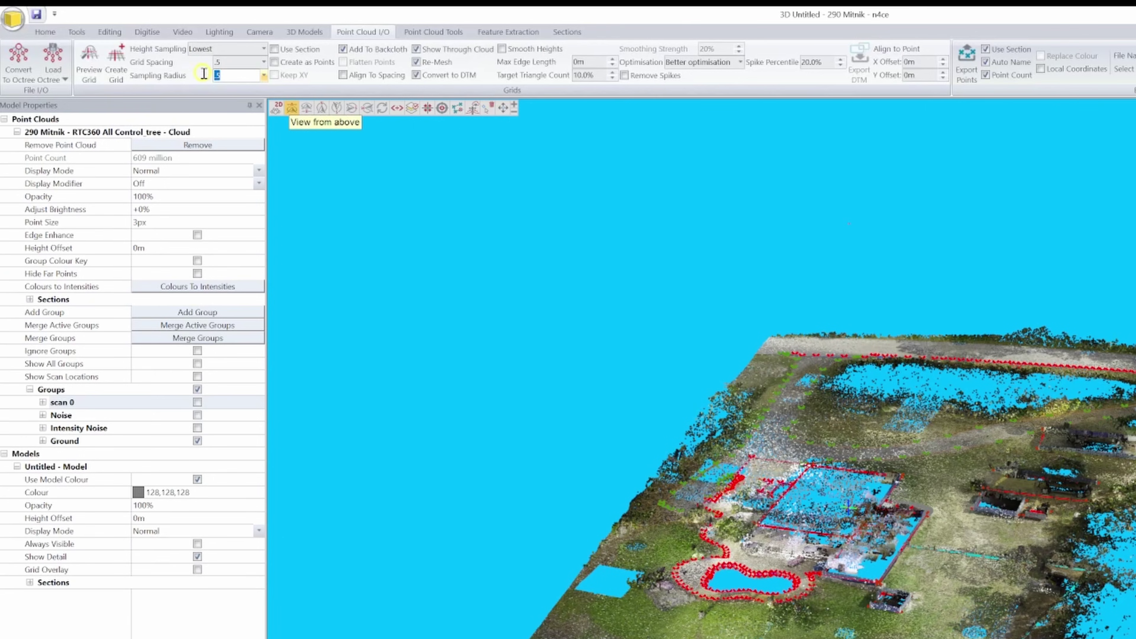
pyautogui.write('.')
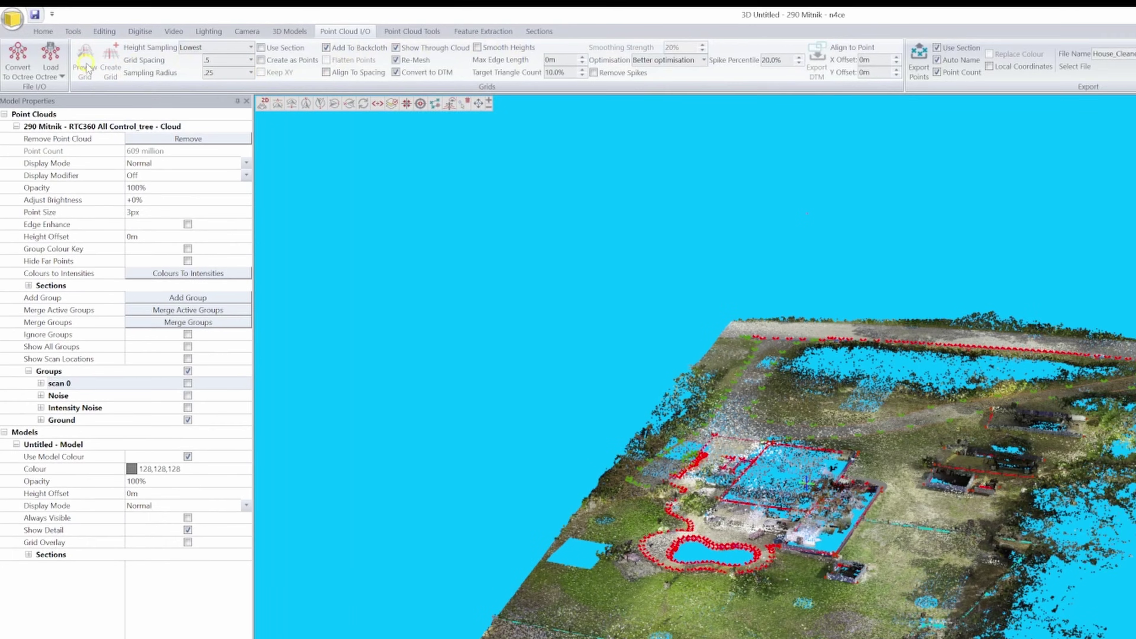
pyautogui.click(86, 66)
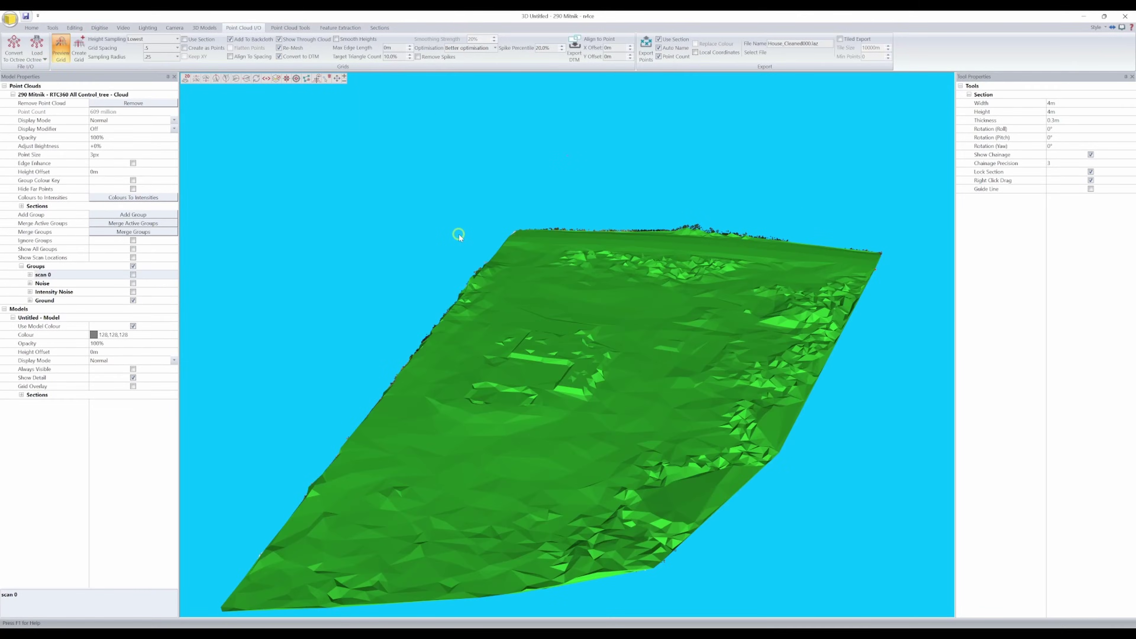
# Examine the previewed ground mesh from several sides, checking the rough vegetated areas, the house footprint and the pool.
pyautogui.moveTo(533, 388); pyautogui.dragTo(740, 389)
pyautogui.moveTo(443, 370); pyautogui.dragTo(488, 377)
pyautogui.moveTo(474, 353); pyautogui.dragTo(595, 336, button='right')
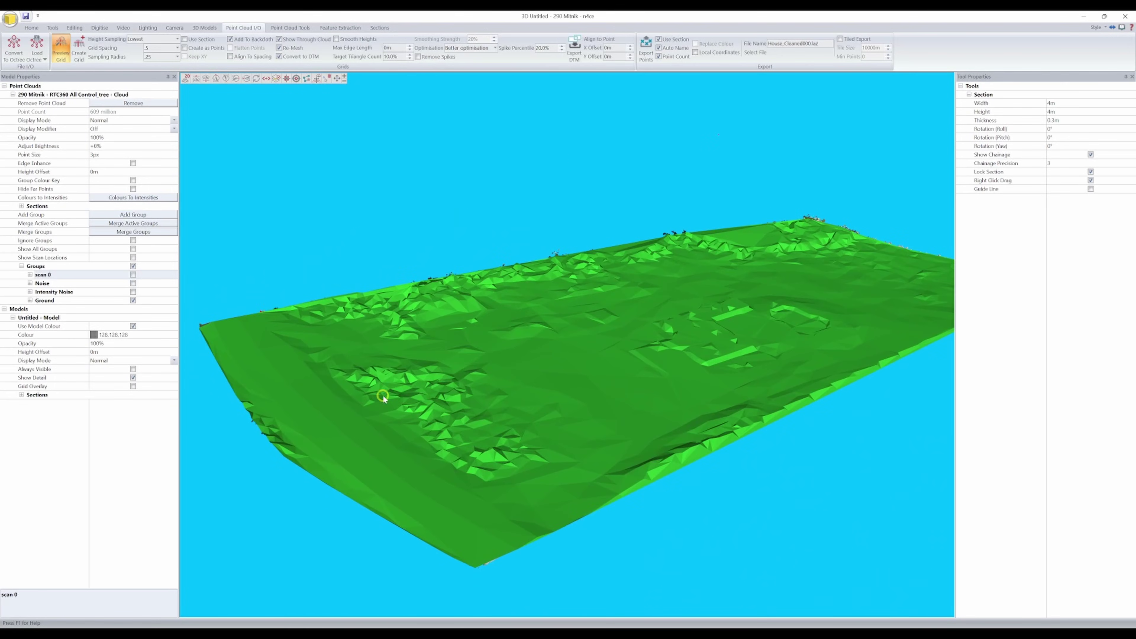
pyautogui.scroll(4, 386, 396)
pyautogui.moveTo(402, 401); pyautogui.dragTo(512, 349, button='right')
pyautogui.moveTo(512, 347)
pyautogui.mouseDown()
pyautogui.moveTo(515, 365)
pyautogui.moveTo(502, 271)
pyautogui.moveTo(510, 337)
pyautogui.mouseUp()
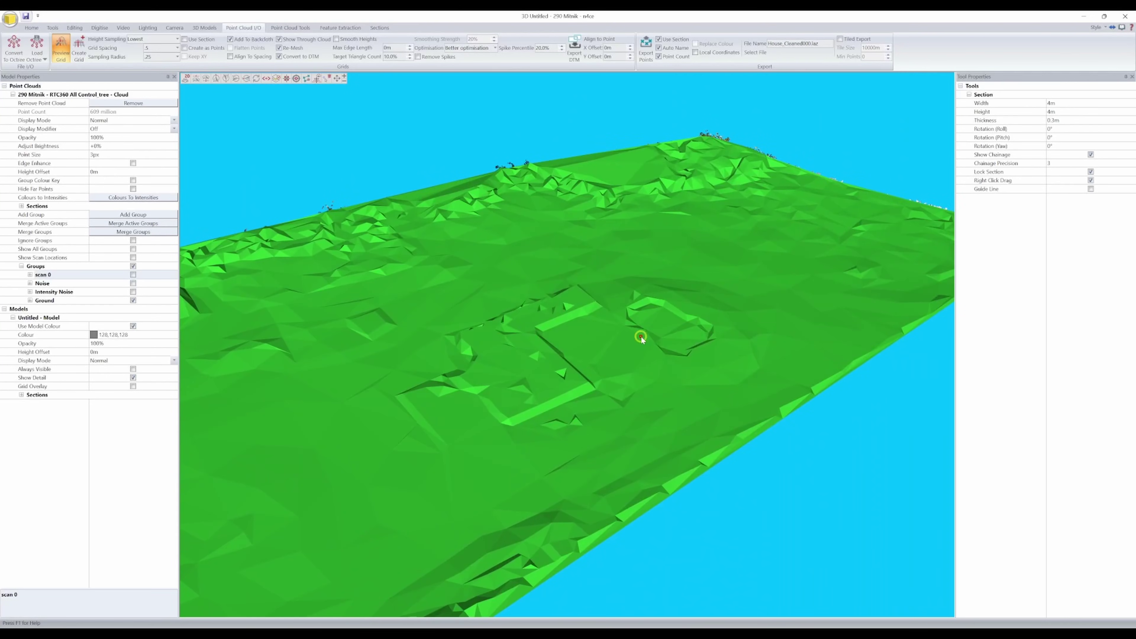
pyautogui.moveTo(636, 335); pyautogui.dragTo(591, 318)
pyautogui.moveTo(738, 317); pyautogui.dragTo(611, 331)
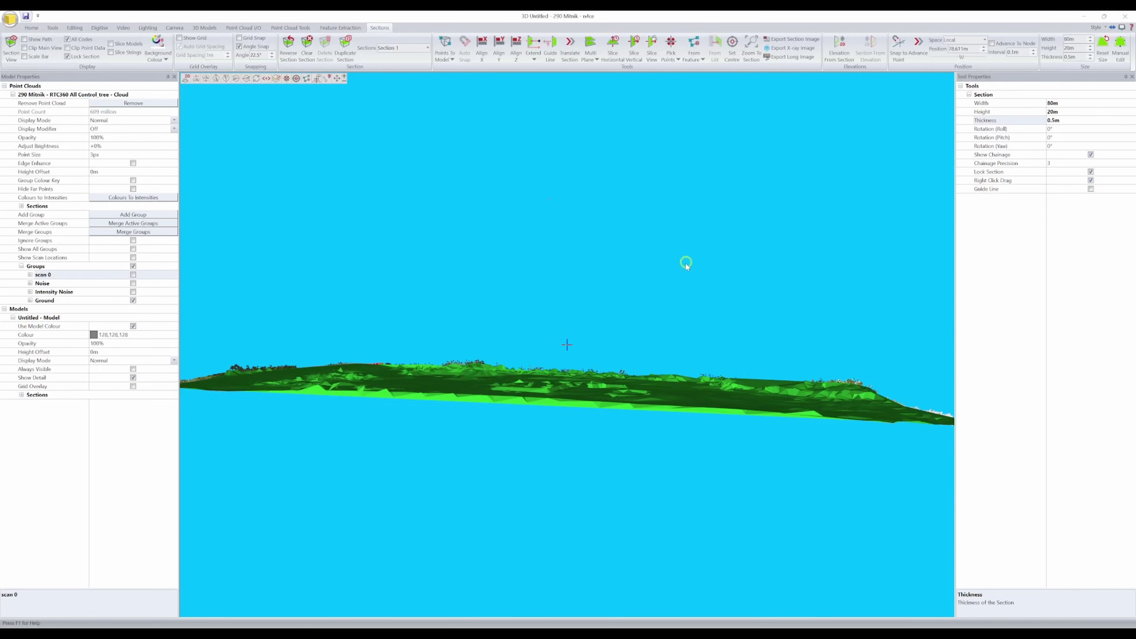
# Create a section across the previewed ground mesh and align it along the X axis.
pyautogui.moveTo(686, 263)
pyautogui.mouseDown(button='middle')
pyautogui.moveTo(588, 338)
pyautogui.moveTo(648, 287)
pyautogui.moveTo(705, 283)
pyautogui.moveTo(696, 277)
pyautogui.mouseUp(button='middle')
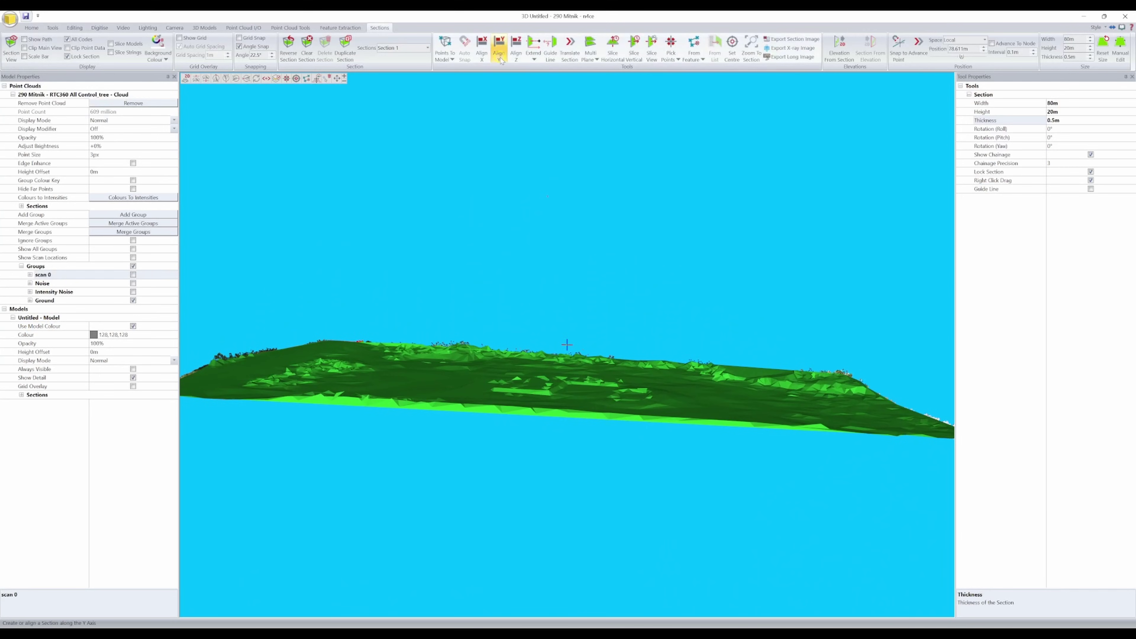
pyautogui.click(499, 56)
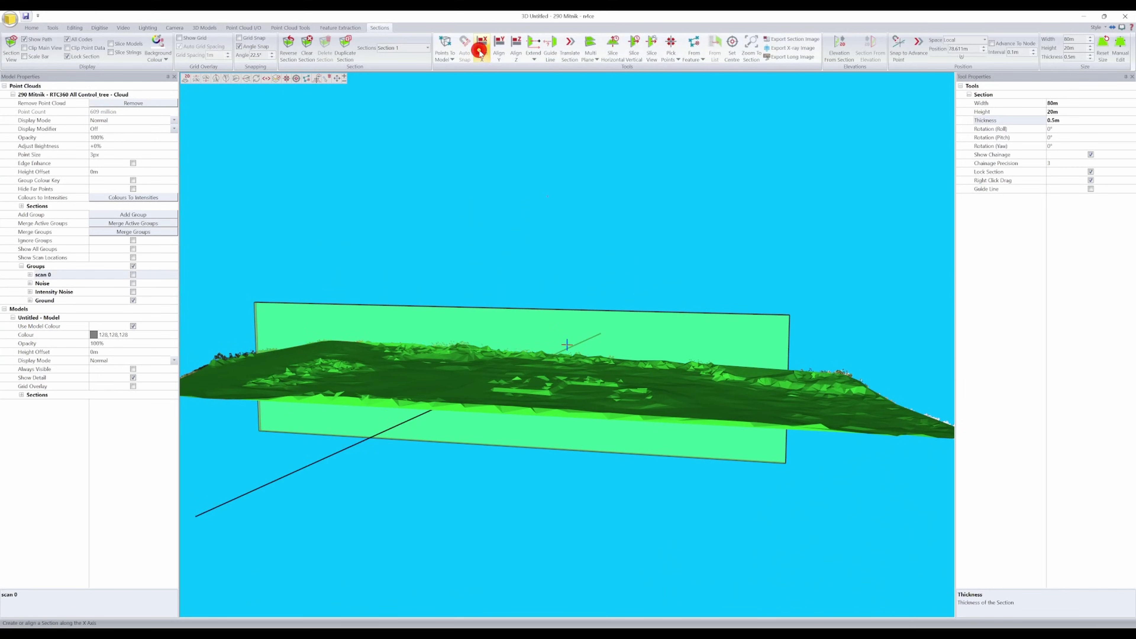
pyautogui.click(480, 53)
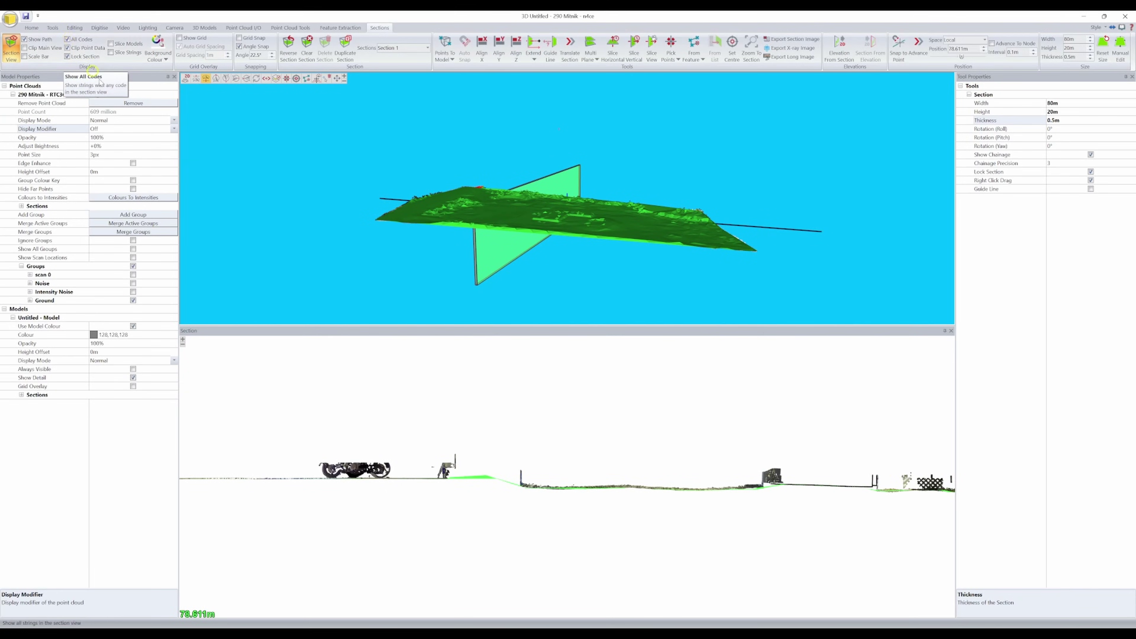
# Move the section back and forth along the site to compare the mesh profile with the ground points at vegetation, house and fence lines.
pyautogui.moveTo(286, 436); pyautogui.dragTo(545, 452)
pyautogui.scroll(3, 541, 453)
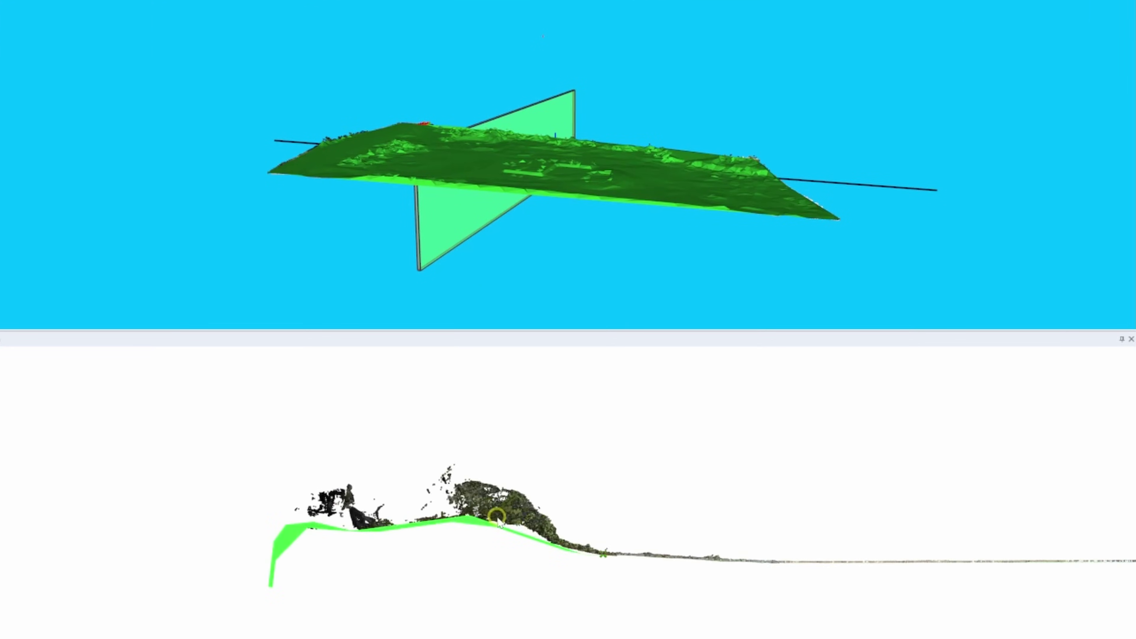
pyautogui.moveTo(498, 517); pyautogui.dragTo(593, 515)
pyautogui.scroll(-8, 593, 519)
pyautogui.scroll(8, 649, 532)
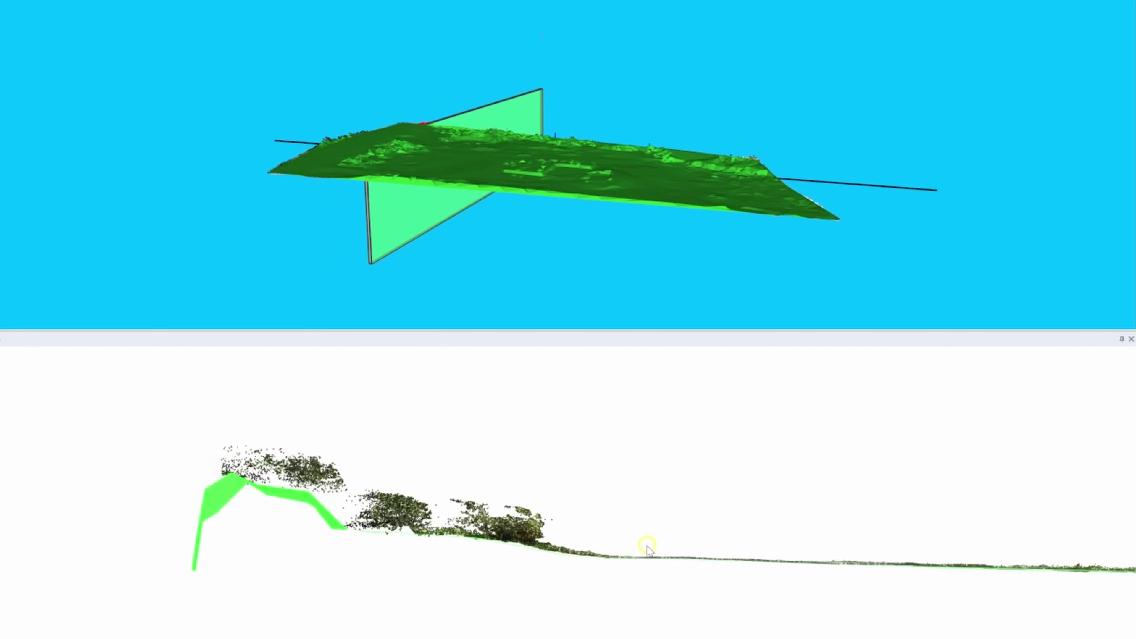
pyautogui.scroll(4, 648, 547)
pyautogui.scroll(4, 762, 546)
pyautogui.moveTo(917, 528); pyautogui.dragTo(550, 497, button='middle')
pyautogui.moveTo(930, 517); pyautogui.dragTo(718, 533, button='middle')
pyautogui.scroll(8, 987, 565)
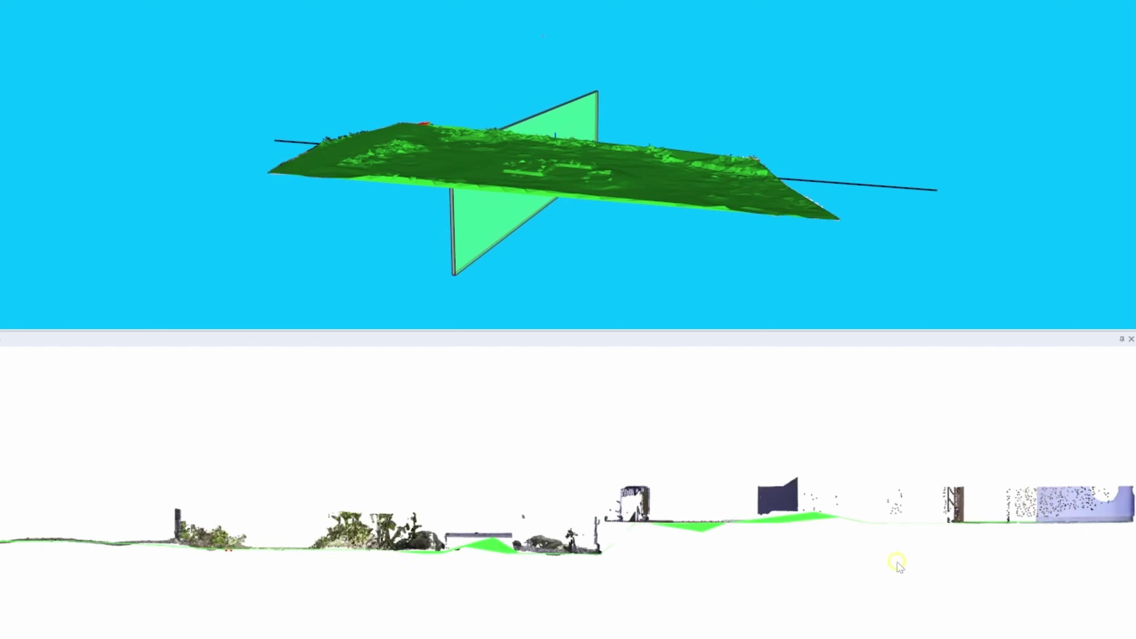
pyautogui.scroll(8, 566, 543)
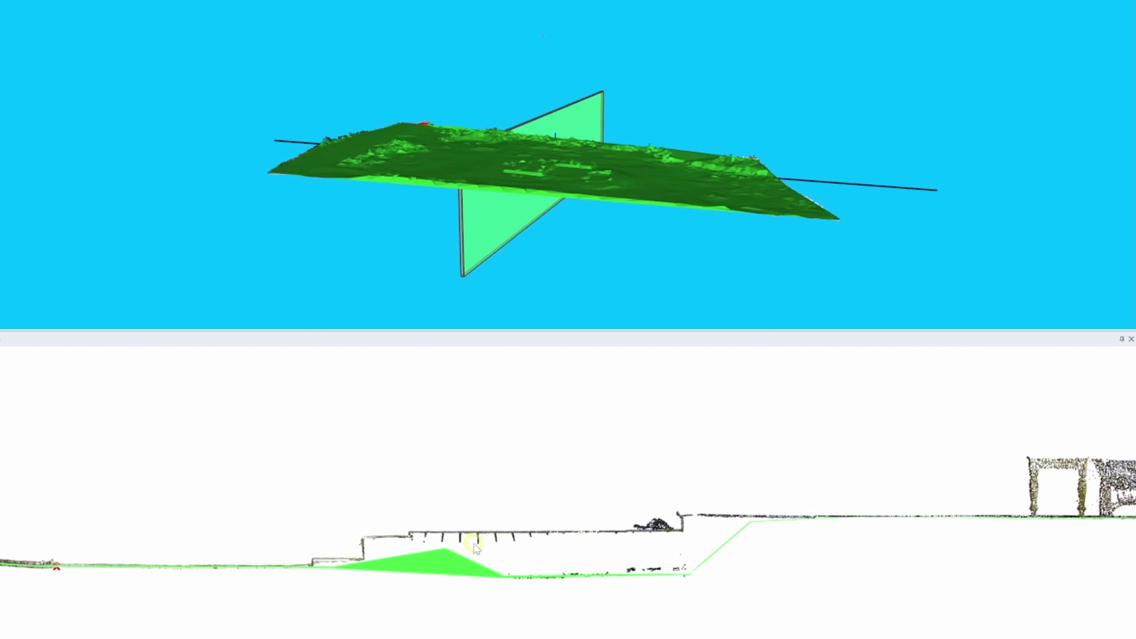
pyautogui.scroll(-6, 477, 543)
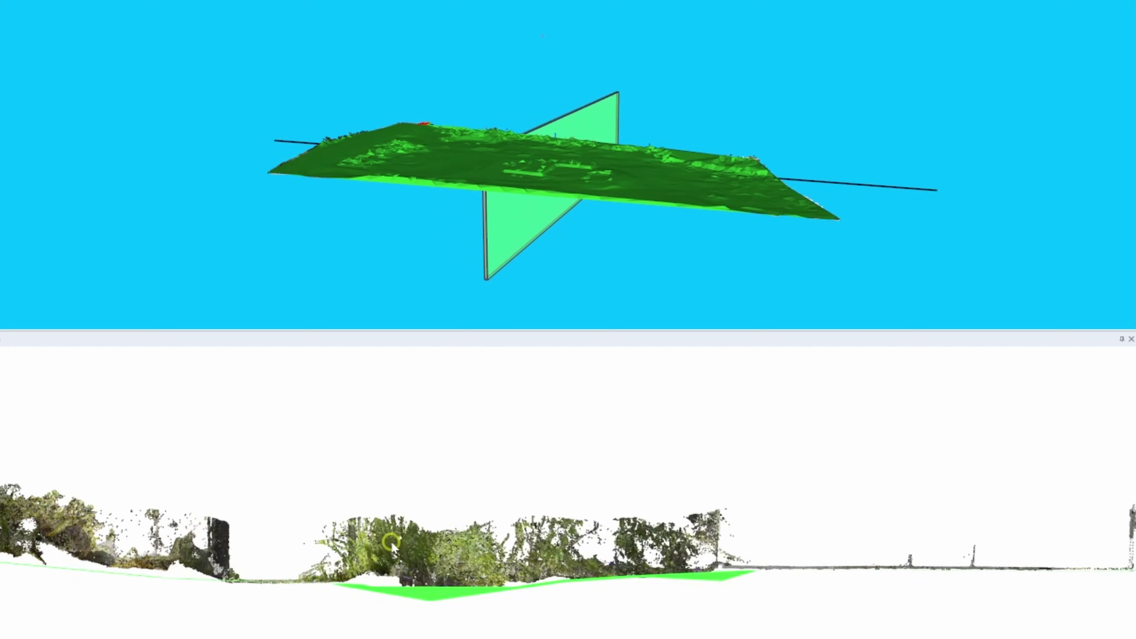
pyautogui.scroll(-6, 621, 552)
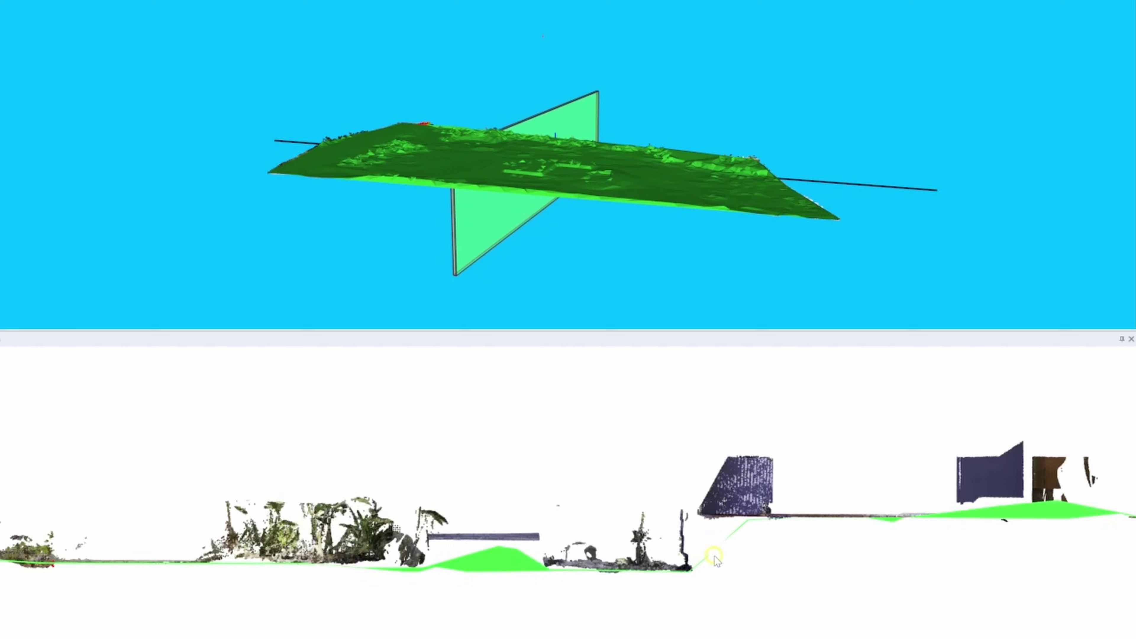
pyautogui.scroll(-6, 474, 536)
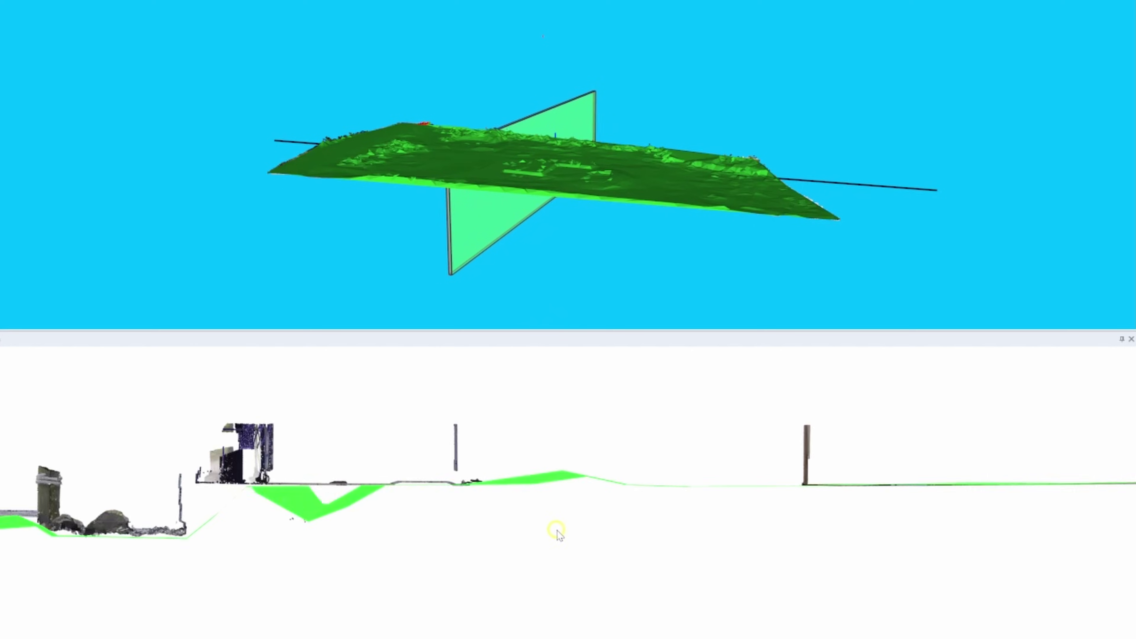
pyautogui.scroll(-6, 645, 511)
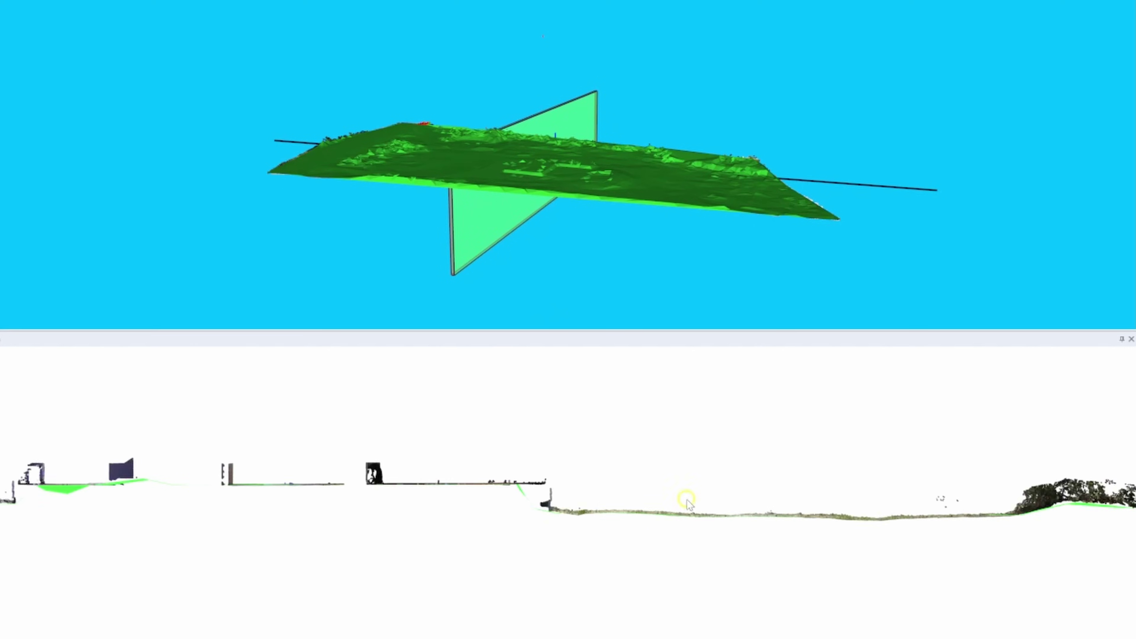
pyautogui.scroll(6, 599, 525)
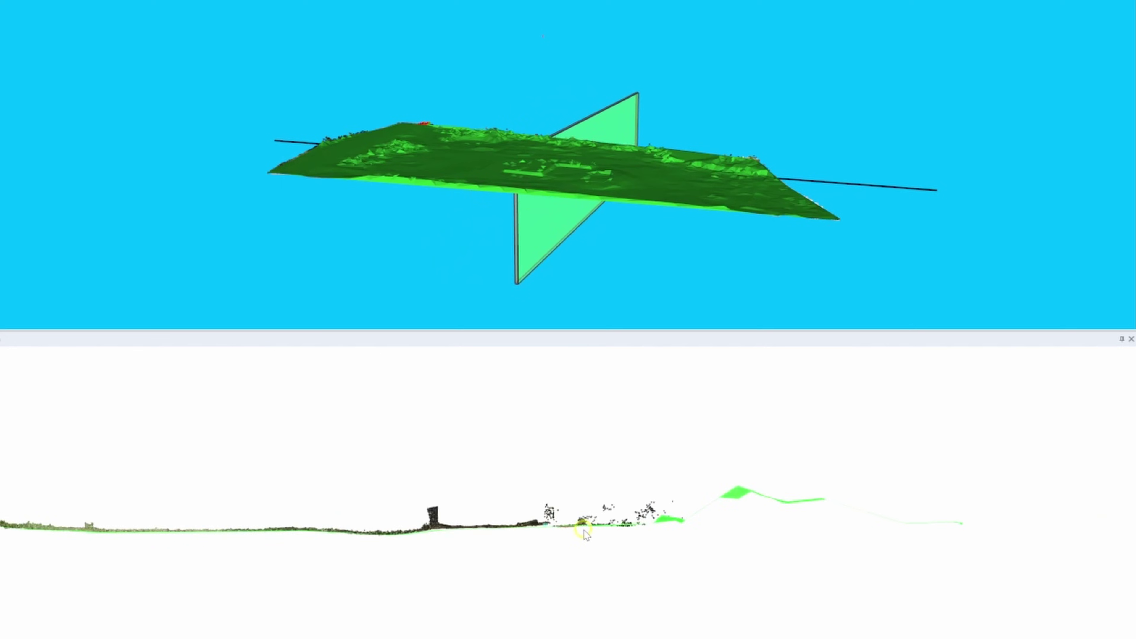
pyautogui.scroll(6, 710, 540)
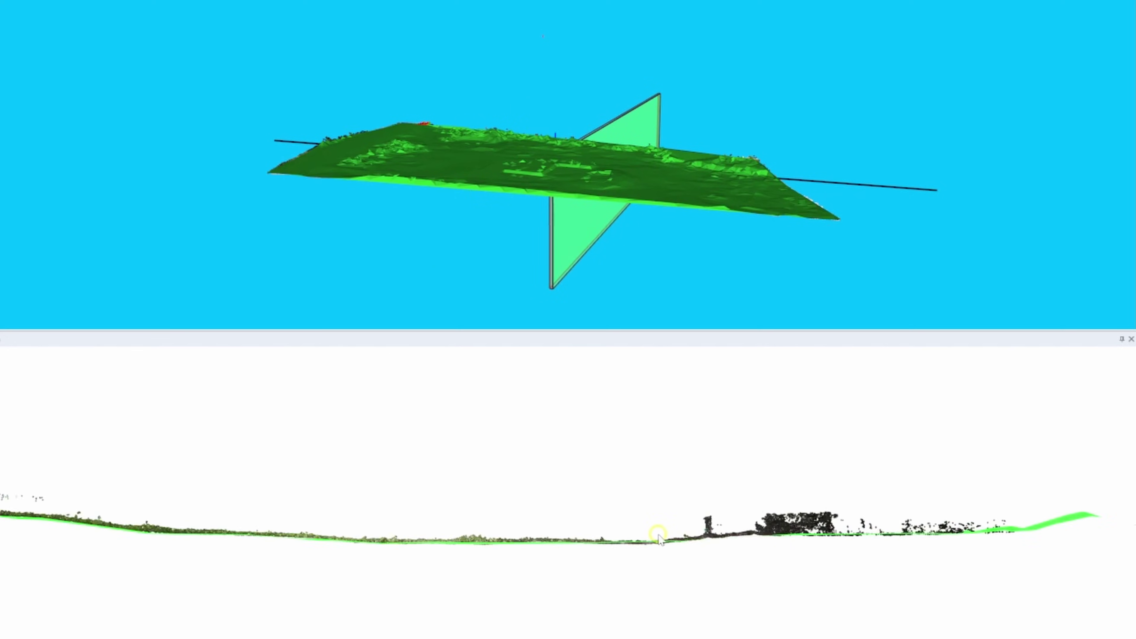
pyautogui.scroll(2, 621, 540)
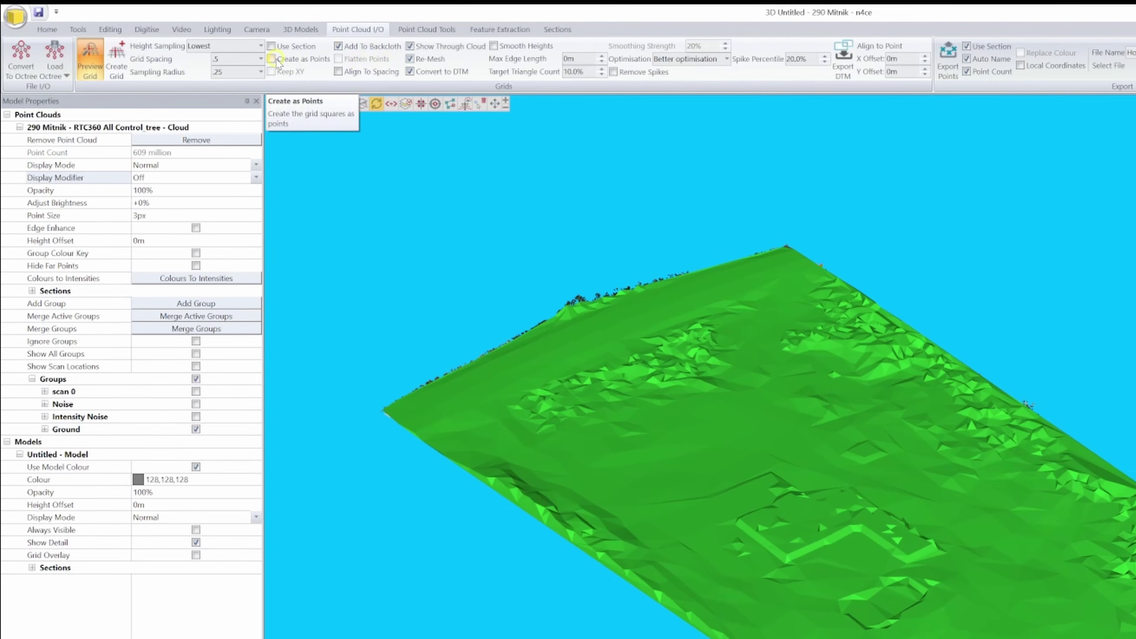
# Switch the grid preview to Create as Points with Keep XY enabled, and inspect the resulting points over the grass and driveway.
pyautogui.click(184, 48)
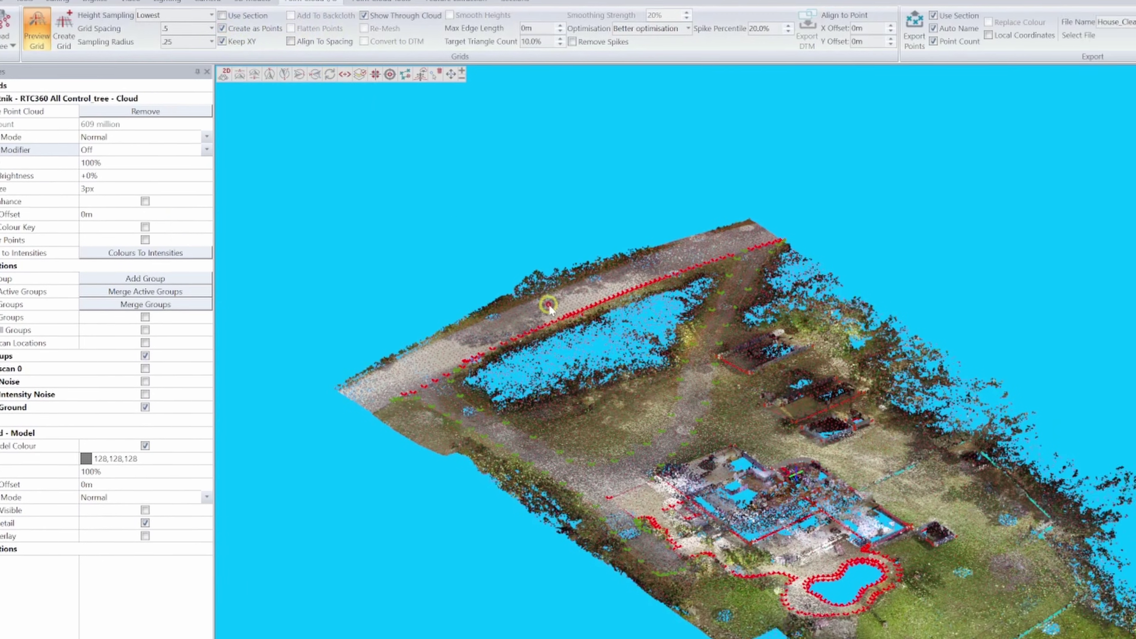
pyautogui.moveTo(602, 336); pyautogui.dragTo(684, 309)
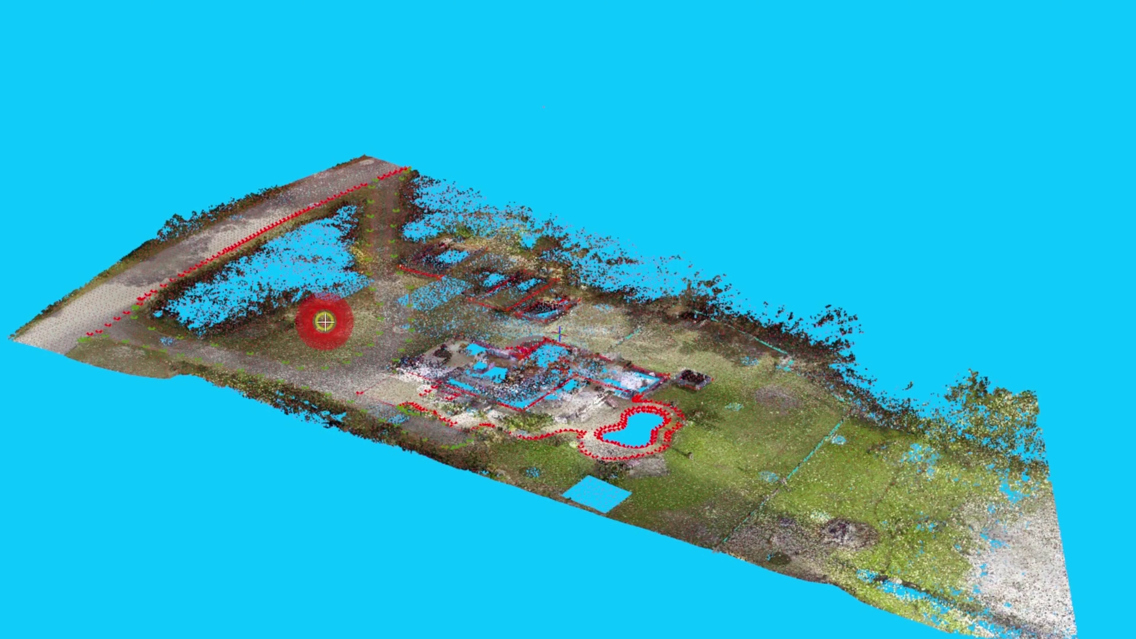
pyautogui.moveTo(325, 321); pyautogui.dragTo(570, 315)
pyautogui.scroll(9, 624, 336)
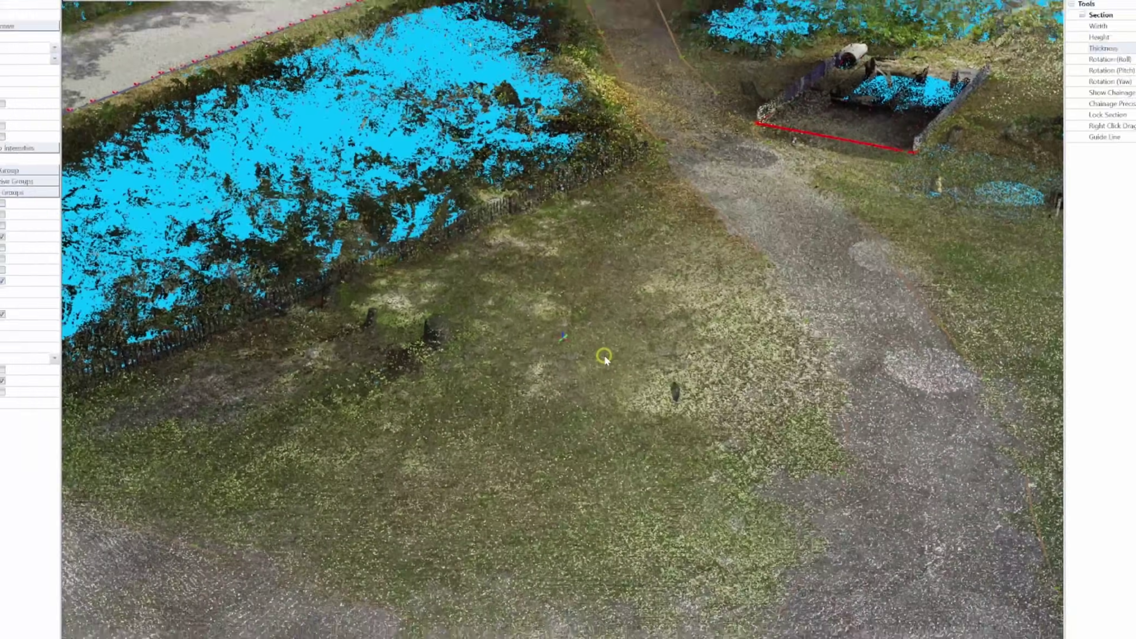
pyautogui.scroll(-8, 605, 360)
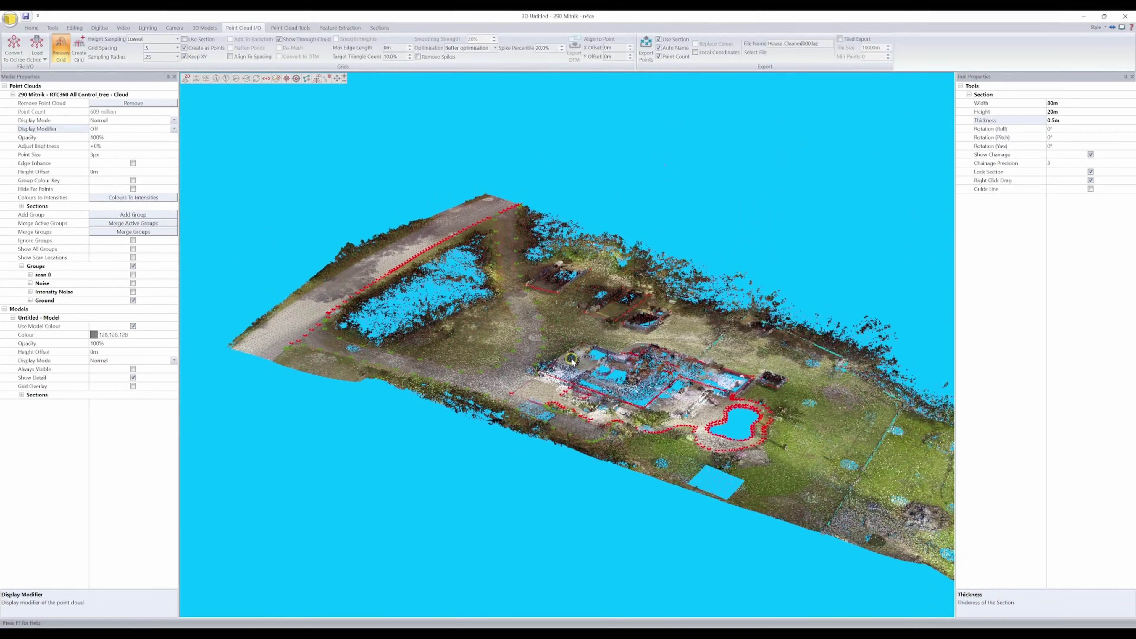
pyautogui.moveTo(571, 360); pyautogui.dragTo(568, 356)
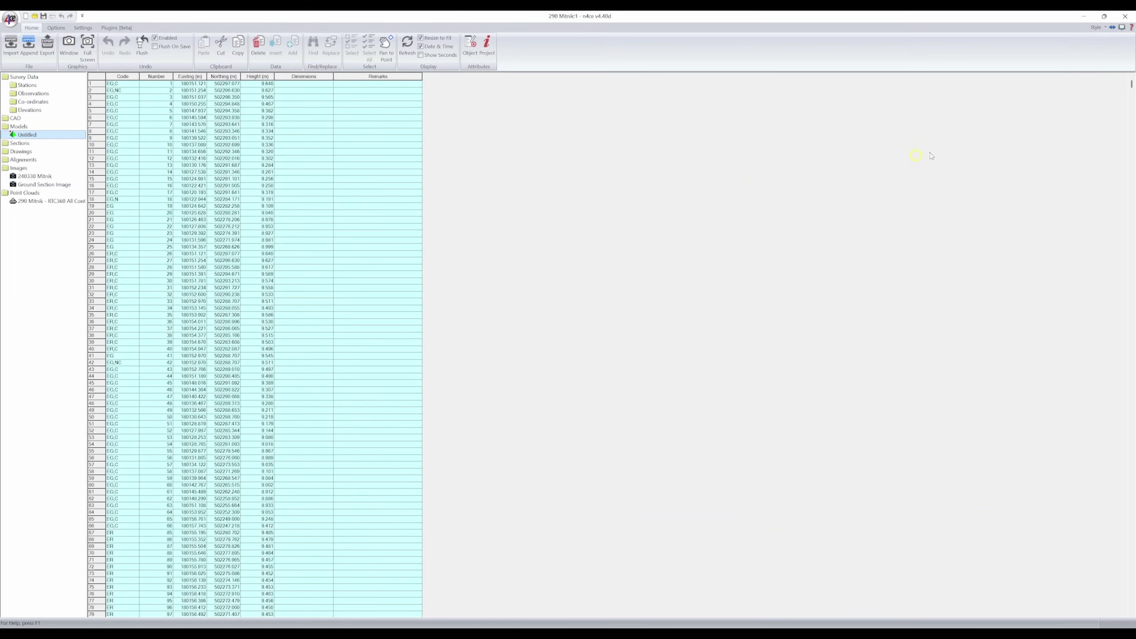
# Set the point style of the default survey code to None so the ungraded grid points no longer draw as plus markers.
pyautogui.moveTo(1131, 84); pyautogui.dragTo(1132, 100)
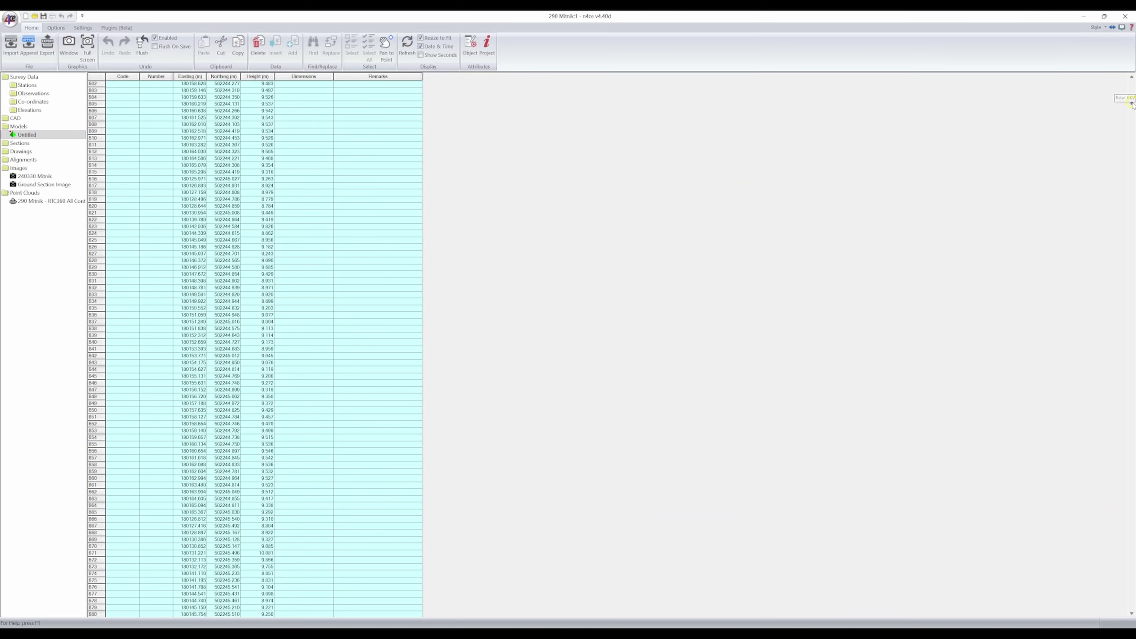
pyautogui.moveTo(1133, 152); pyautogui.dragTo(1132, 293)
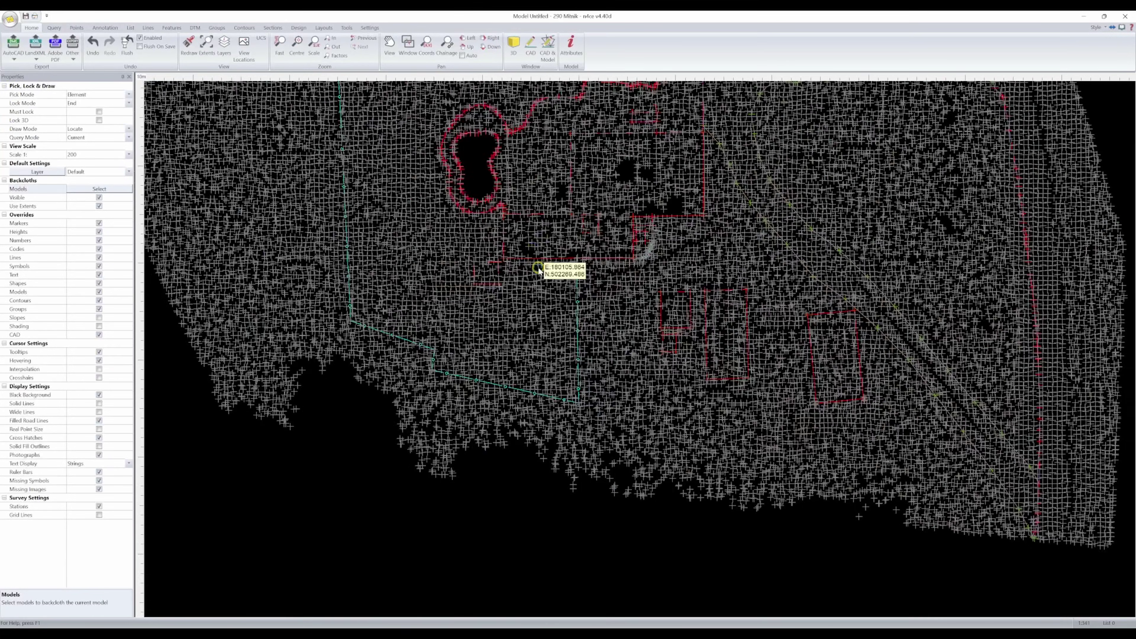
pyautogui.moveTo(531, 252)
pyautogui.mouseDown(button='middle')
pyautogui.moveTo(548, 400)
pyautogui.moveTo(520, 254)
pyautogui.moveTo(512, 273)
pyautogui.moveTo(496, 225)
pyautogui.mouseUp(button='middle')
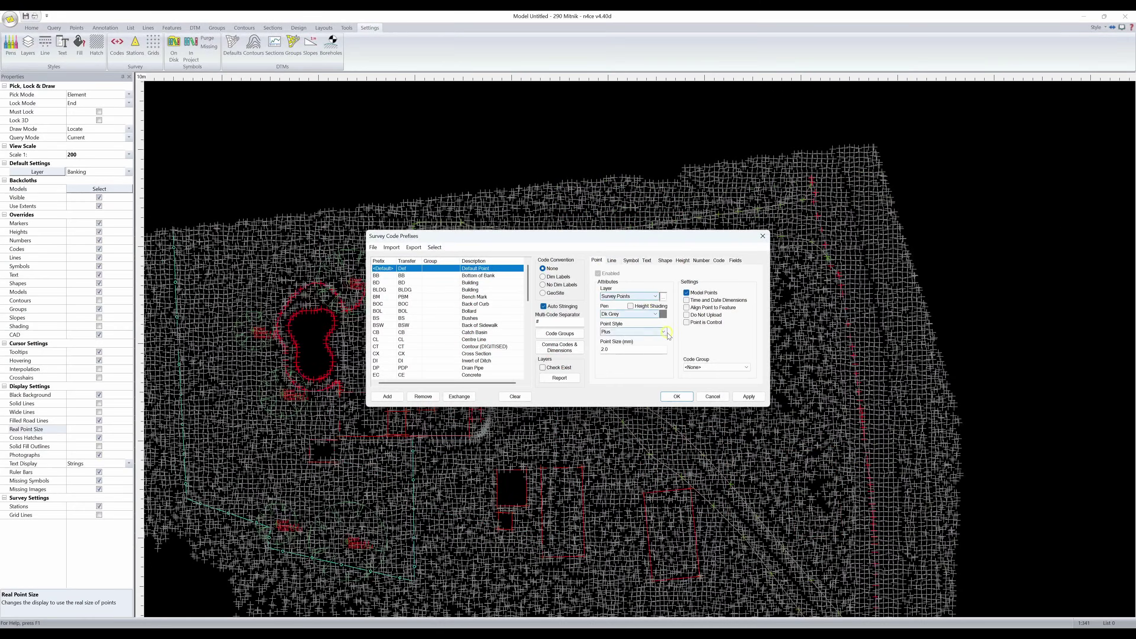
pyautogui.click(665, 332)
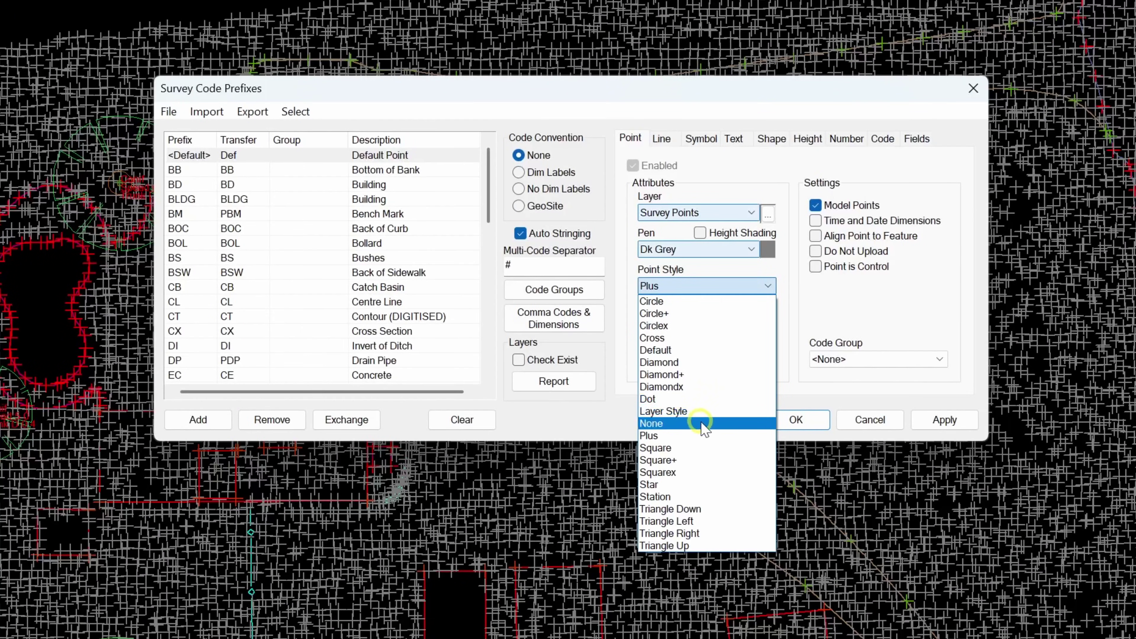
pyautogui.click(702, 423)
pyautogui.click(796, 419)
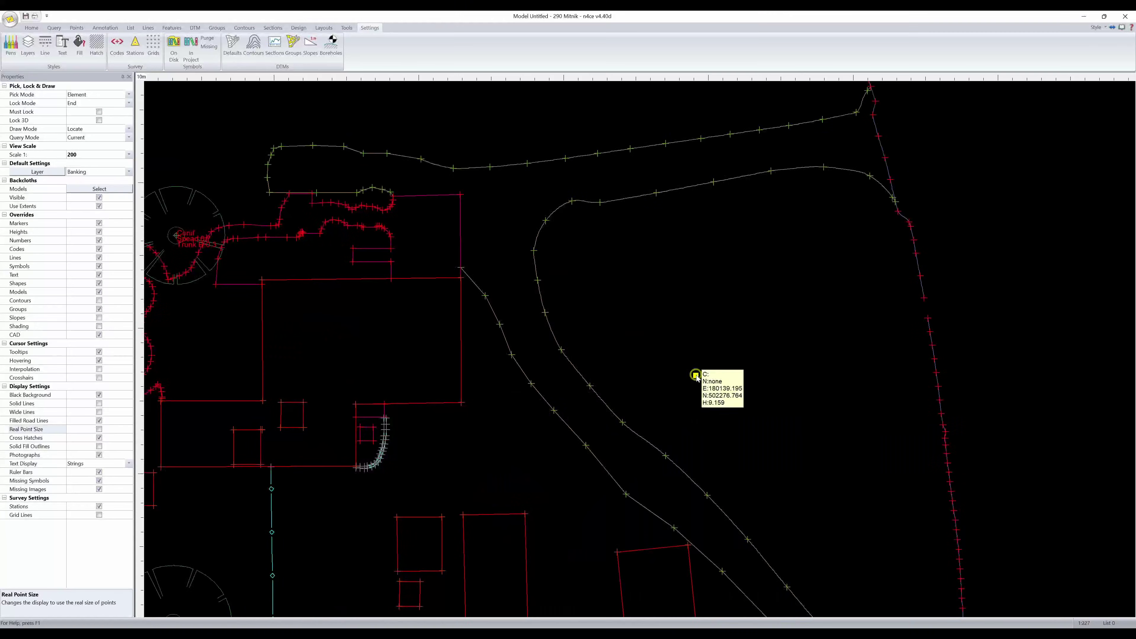
pyautogui.scroll(-1, 690, 348)
pyautogui.moveTo(546, 321)
pyautogui.mouseDown(button='middle')
pyautogui.moveTo(786, 279)
pyautogui.moveTo(536, 238)
pyautogui.mouseUp(button='middle')
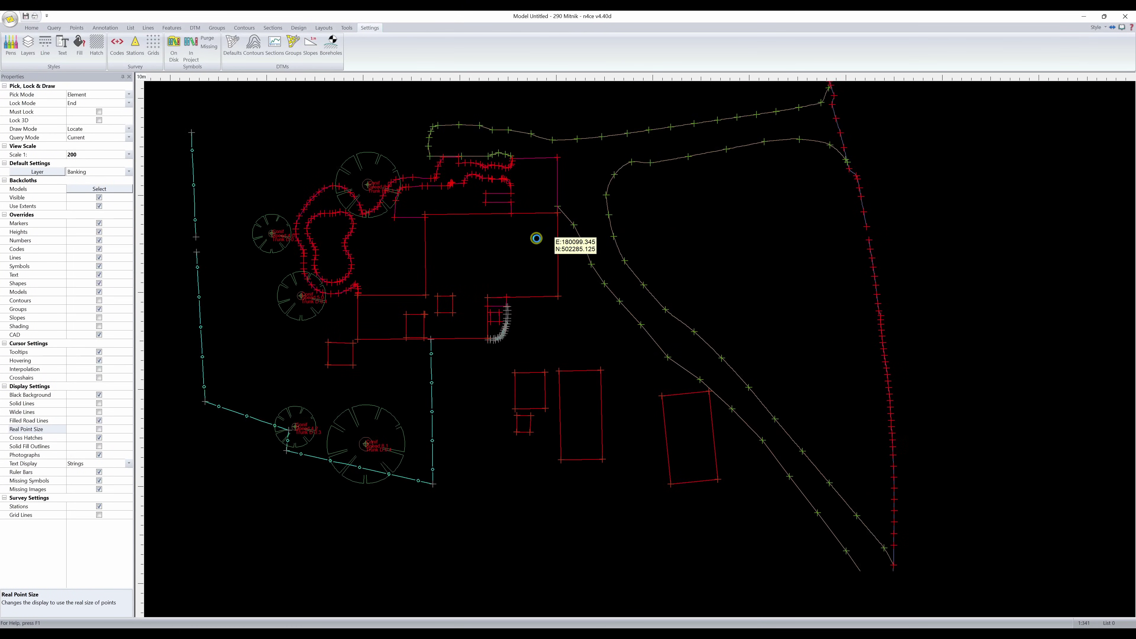
pyautogui.scroll(3, 690, 127)
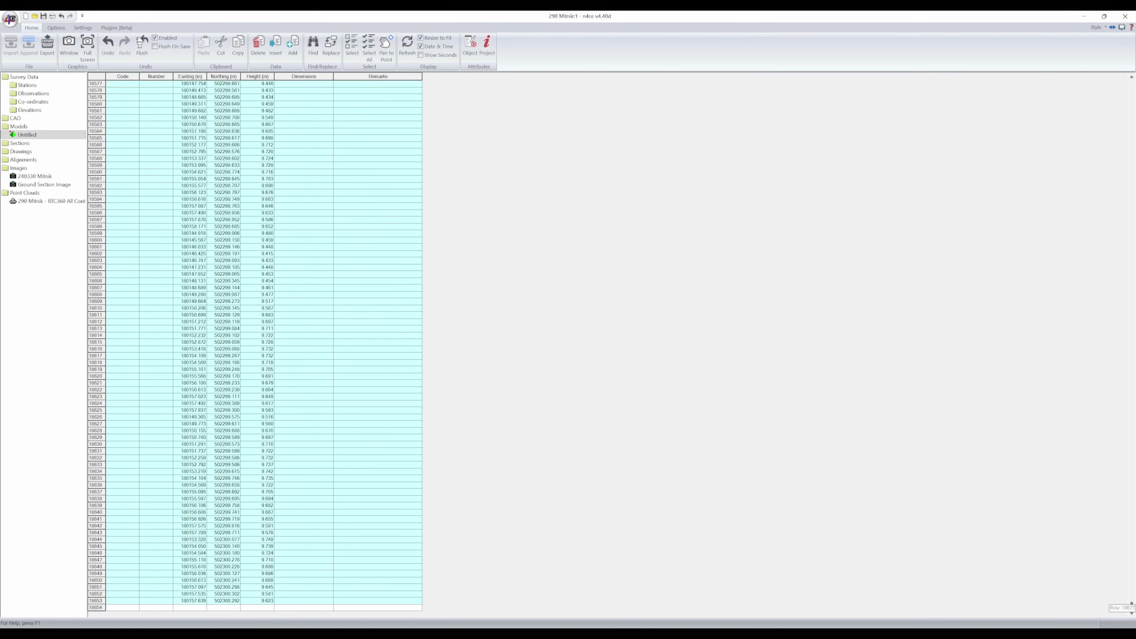
# Select the uncoded ground grid points through the last row of the model's coordinate table and recode them as SE.
pyautogui.keyDown('shift'); pyautogui.click(105, 593); pyautogui.keyUp('shift')
pyautogui.rightClick(133, 505)
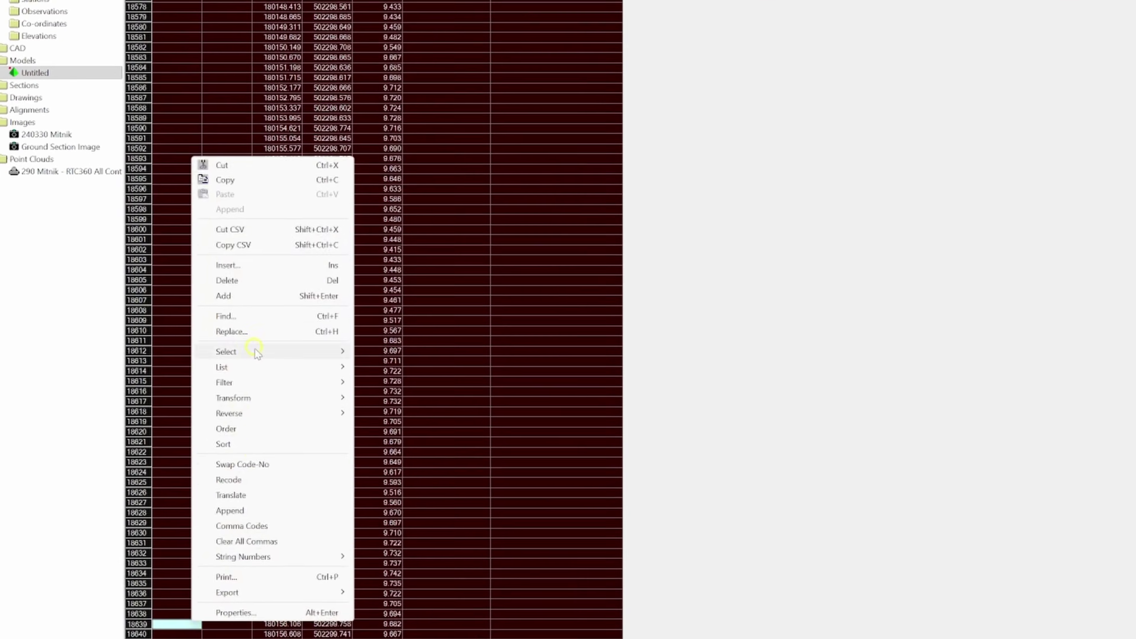
pyautogui.click(245, 480)
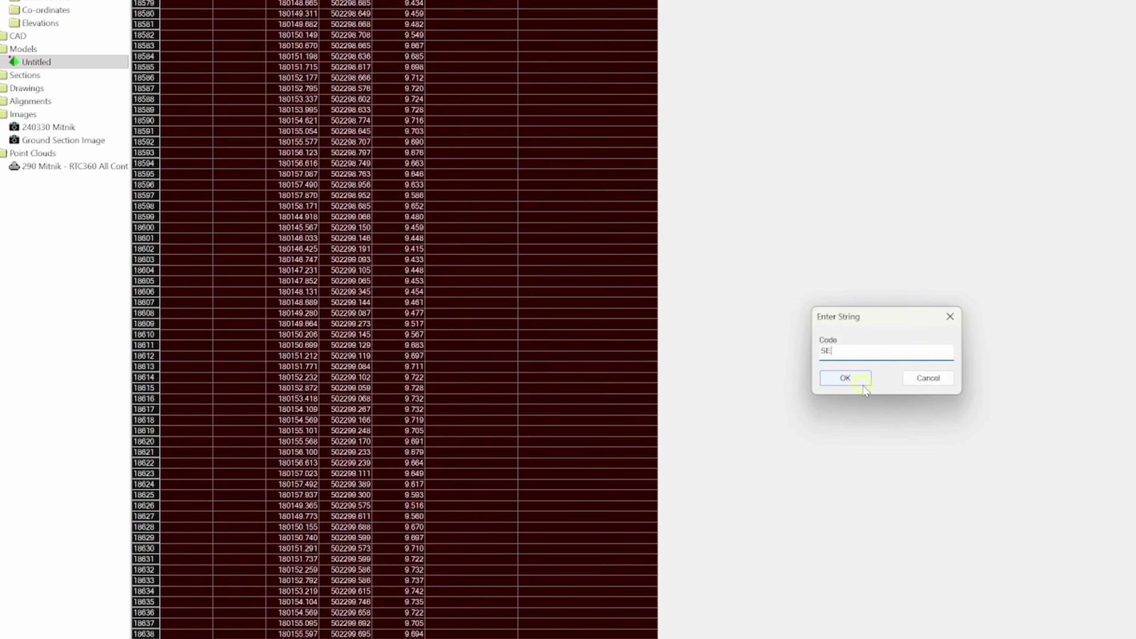
pyautogui.write('SE')
pyautogui.click(863, 383)
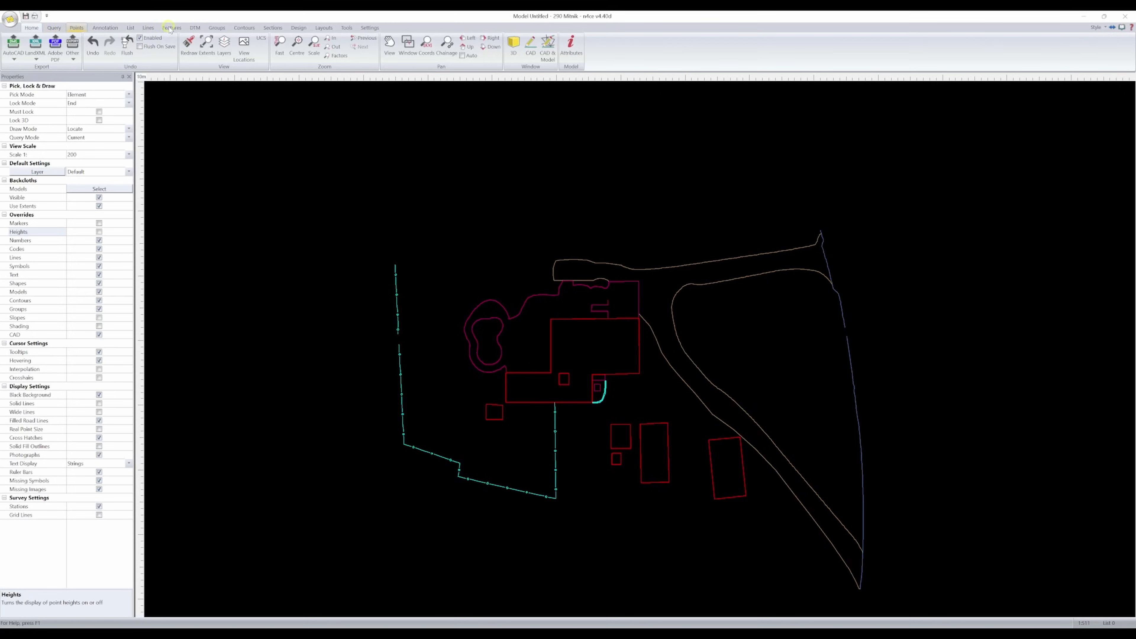
# Form a normal DTM from the model's points and lines, accepting the formation report.
pyautogui.click(195, 27)
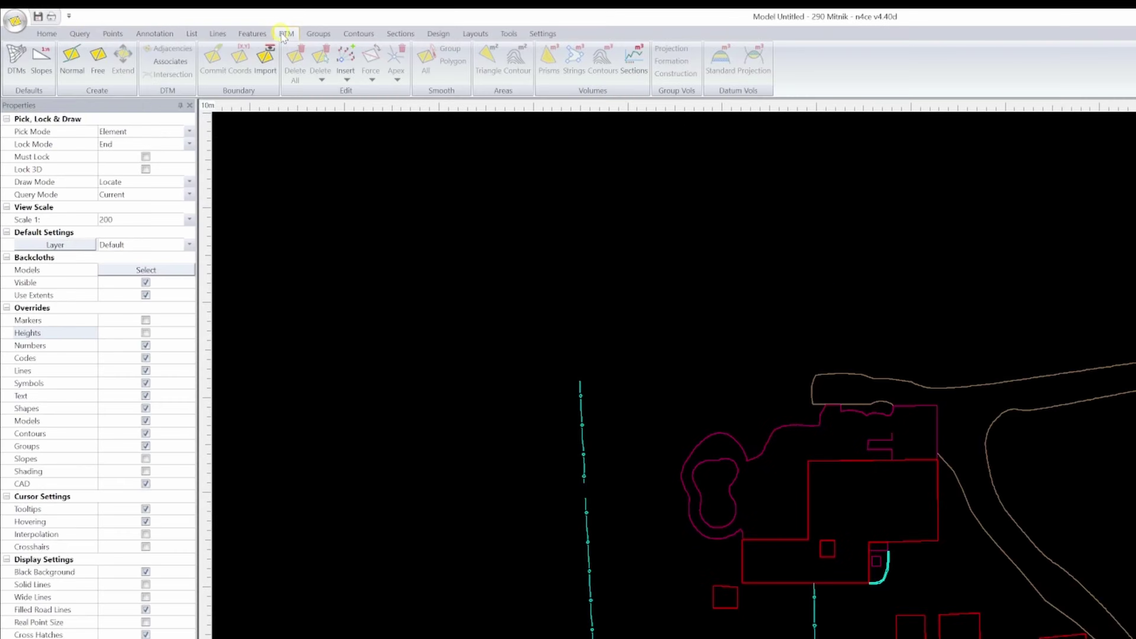
pyautogui.click(75, 65)
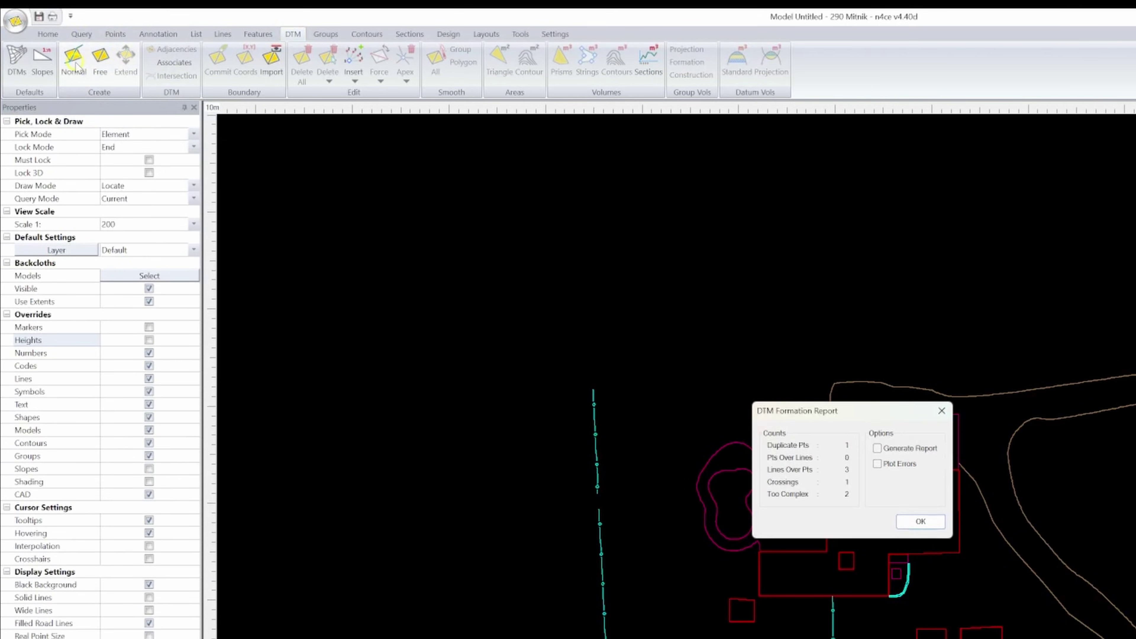
pyautogui.click(920, 521)
pyautogui.click(300, 422)
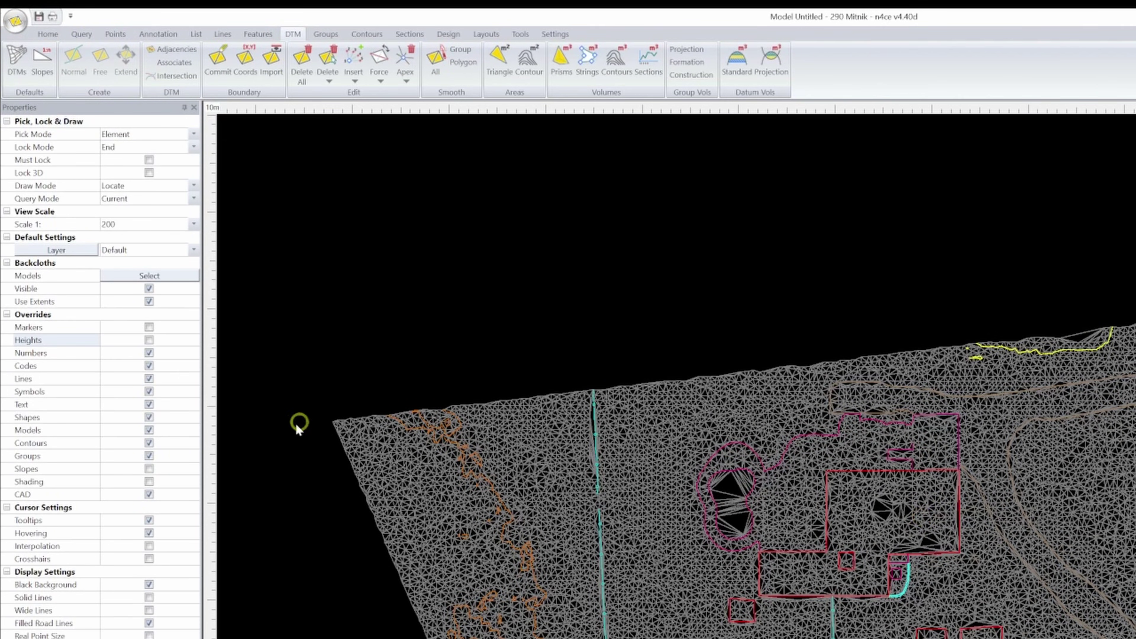
# Turn on shading for the DTM and clear the colour shading interval in the DTM settings.
pyautogui.click(149, 481)
pyautogui.click(16, 74)
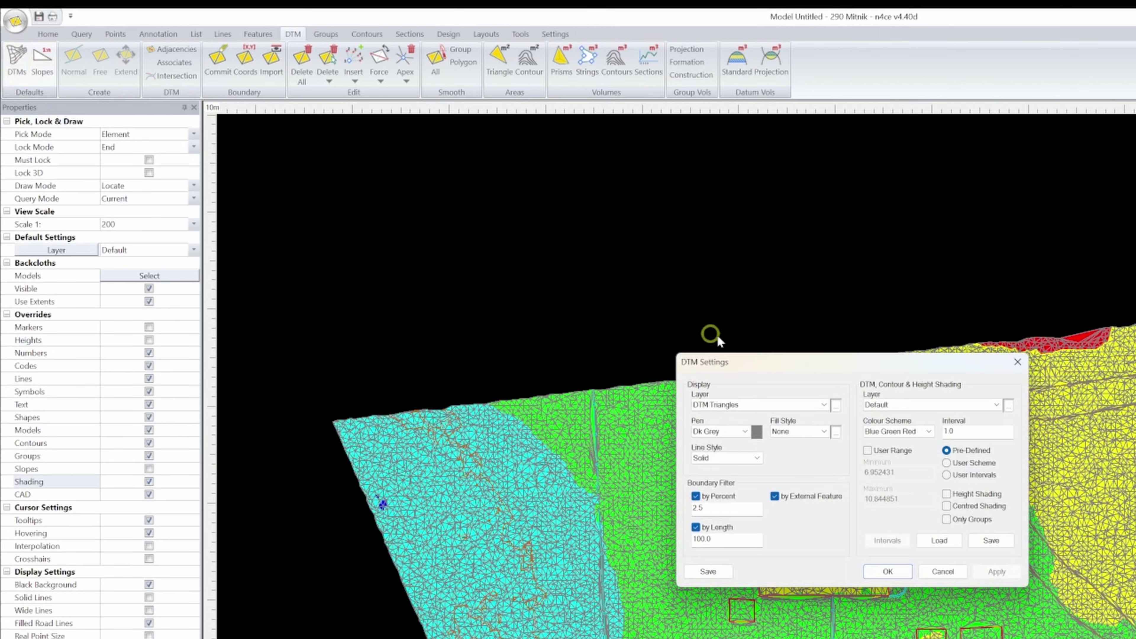
pyautogui.press('BackSpace')
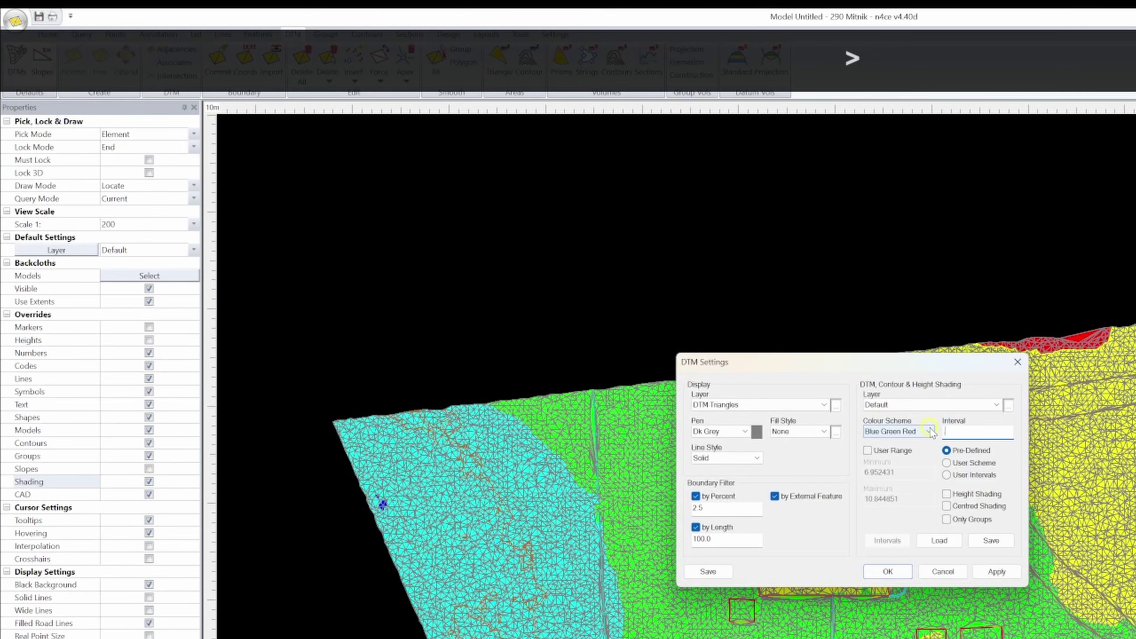
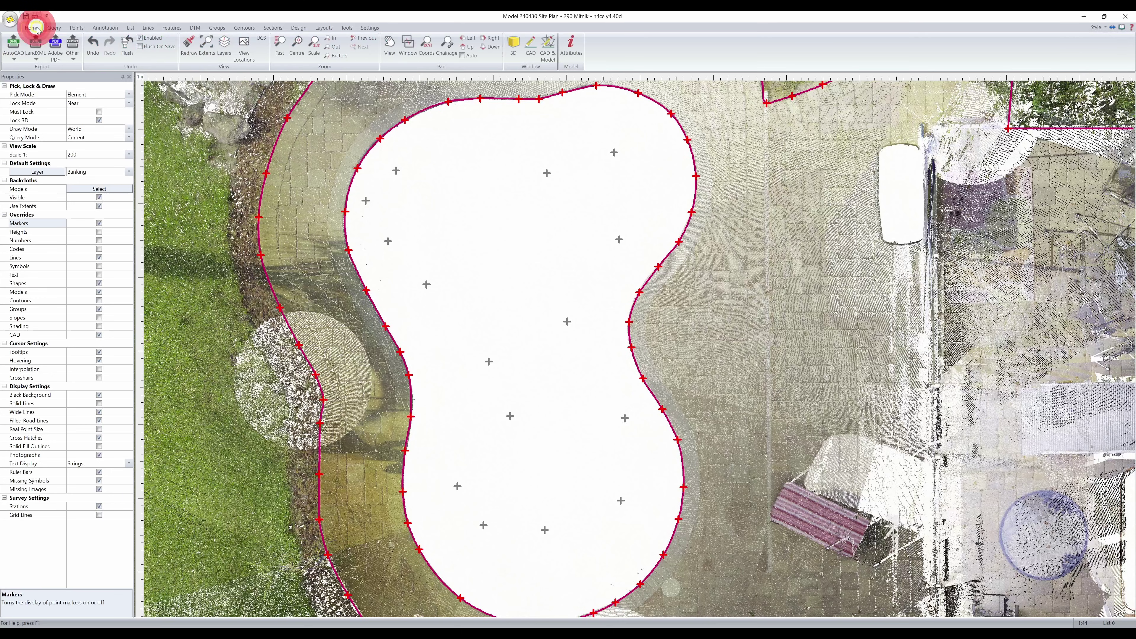
# List the grid points inside the pool's line feature boundary in the site plan model.
pyautogui.click(132, 28)
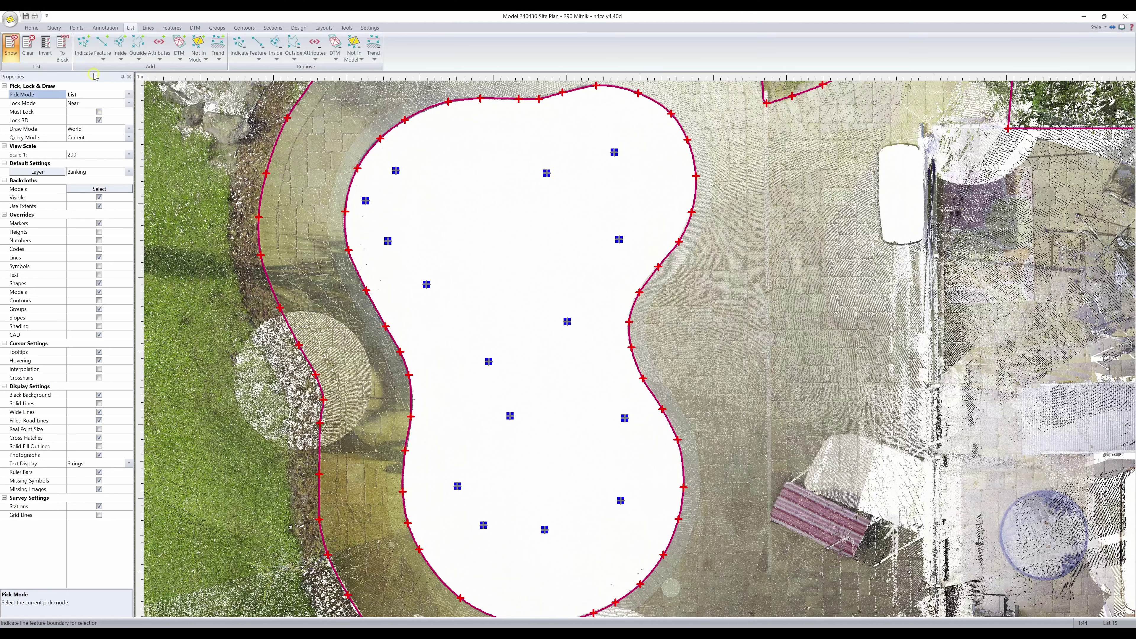
pyautogui.click(77, 28)
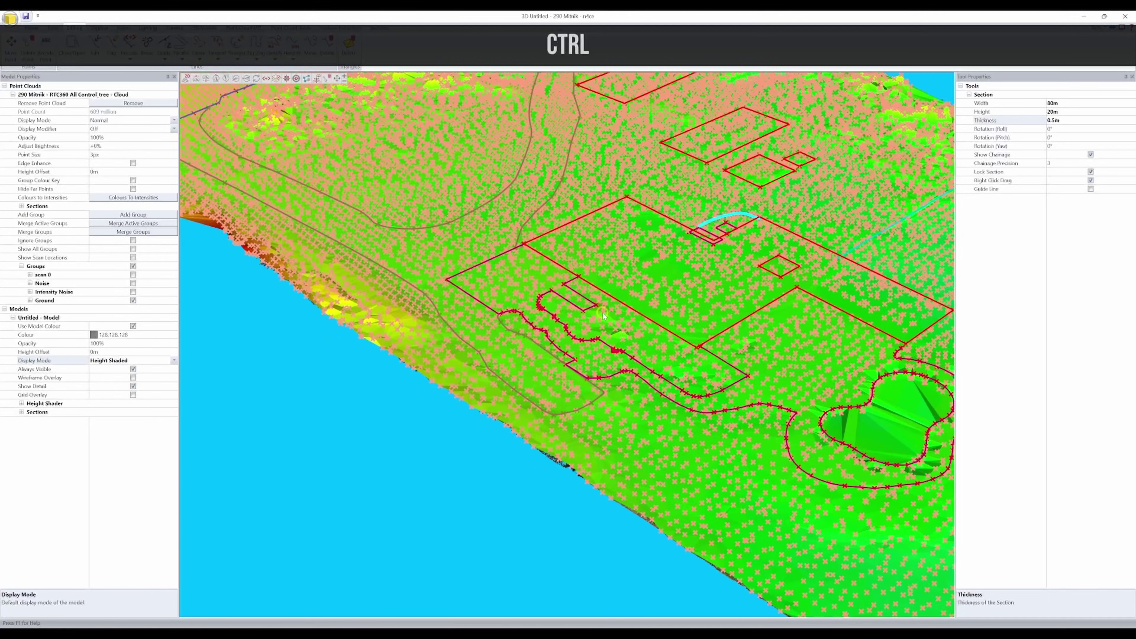
# Delete the stray points that form spikes in the height-shaded ground model beside the house.
pyautogui.keyDown('ctrl'); pyautogui.scroll(5, 512, 365); pyautogui.keyUp('ctrl')
pyautogui.moveTo(512, 364)
pyautogui.mouseDown(button='middle')
pyautogui.moveTo(526, 361)
pyautogui.moveTo(500, 367)
pyautogui.moveTo(569, 333)
pyautogui.moveTo(619, 336)
pyautogui.mouseUp(button='middle')
pyautogui.moveTo(366, 440); pyautogui.dragTo(474, 395, button='middle')
pyautogui.click(474, 396)
pyautogui.click(475, 393)
pyautogui.moveTo(734, 468); pyautogui.dragTo(550, 450, button='middle')
pyautogui.click(558, 460)
# Toggle the model's Always Visible option to compare the shaded surface with the point cloud around the planting beds and pool.
pyautogui.click(134, 369)
pyautogui.moveTo(416, 416); pyautogui.dragTo(460, 389, button='middle')
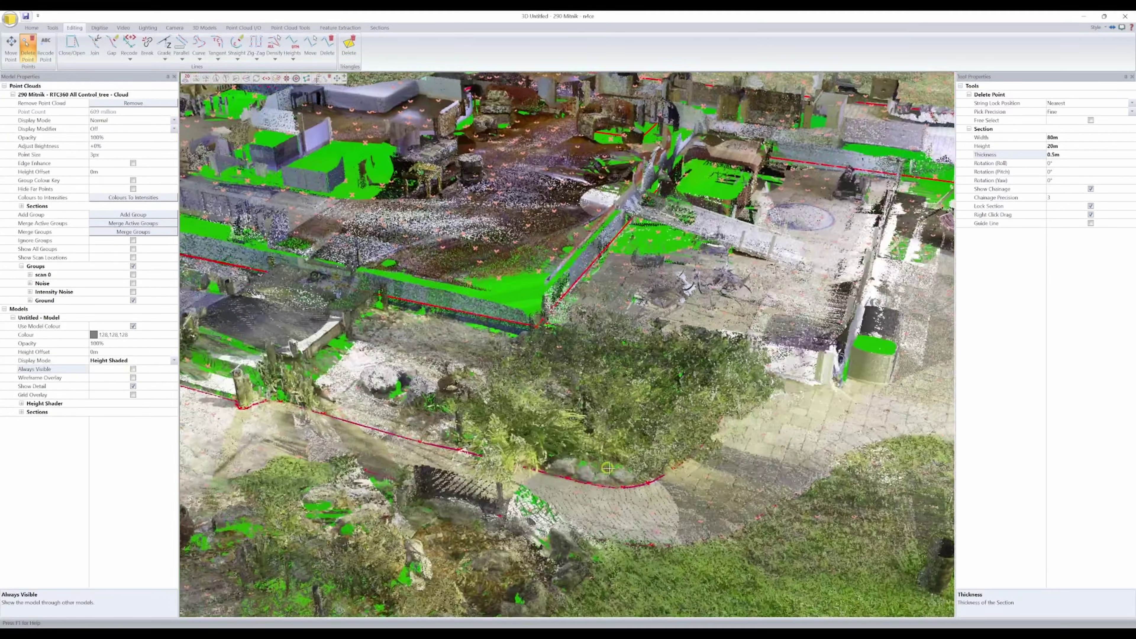
pyautogui.click(134, 369)
pyautogui.moveTo(447, 430); pyautogui.dragTo(516, 399, button='middle')
pyautogui.scroll(3, 515, 398)
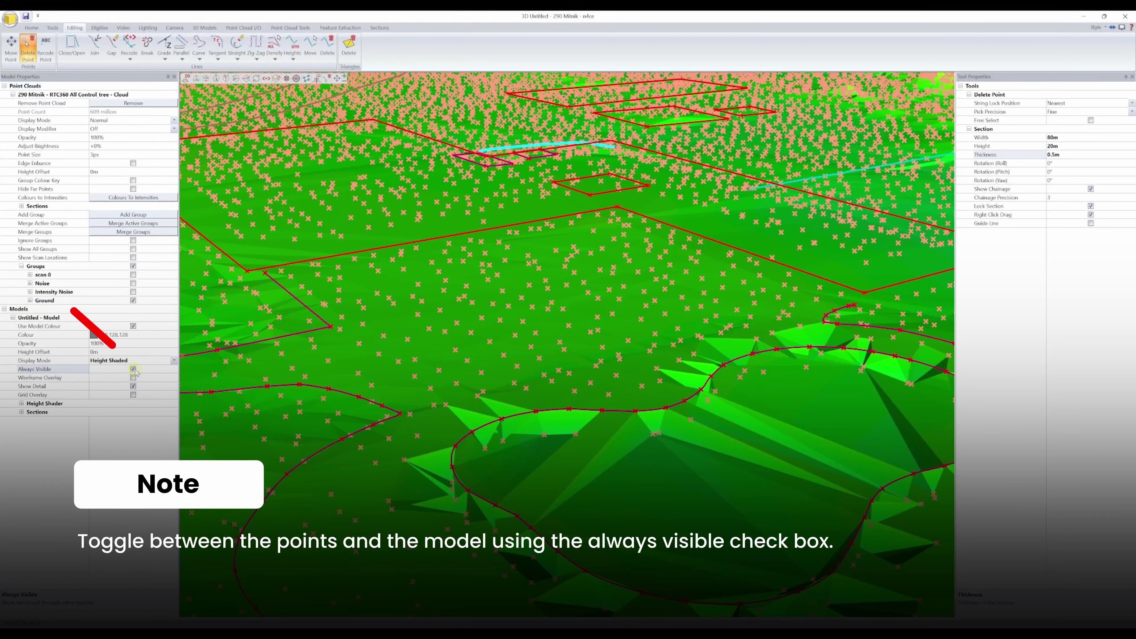
pyautogui.click(134, 370)
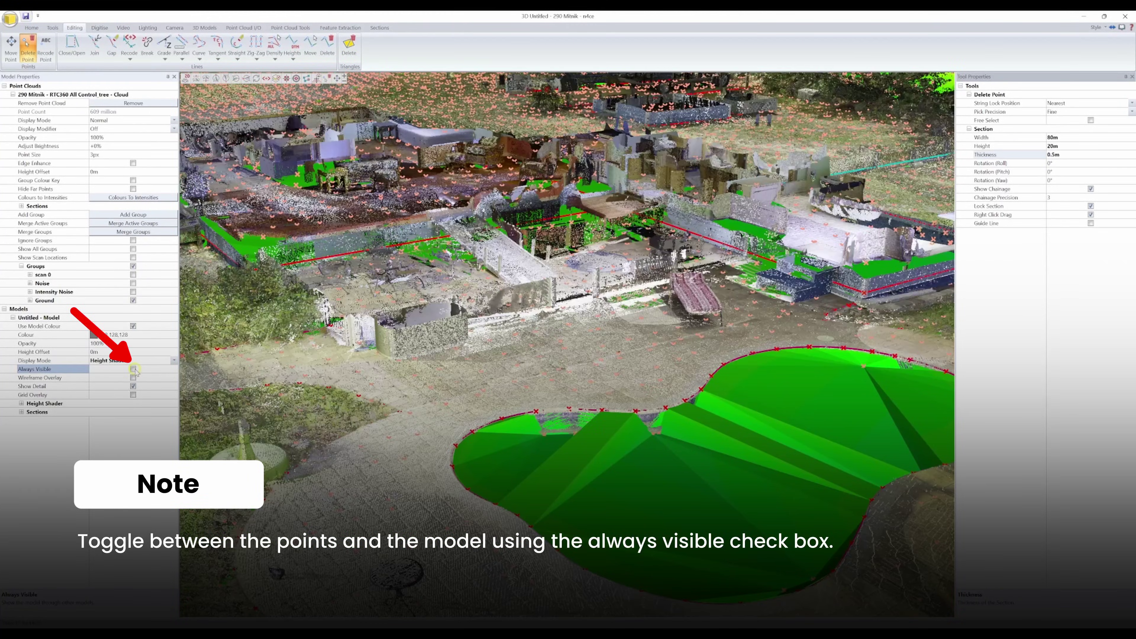
pyautogui.click(134, 369)
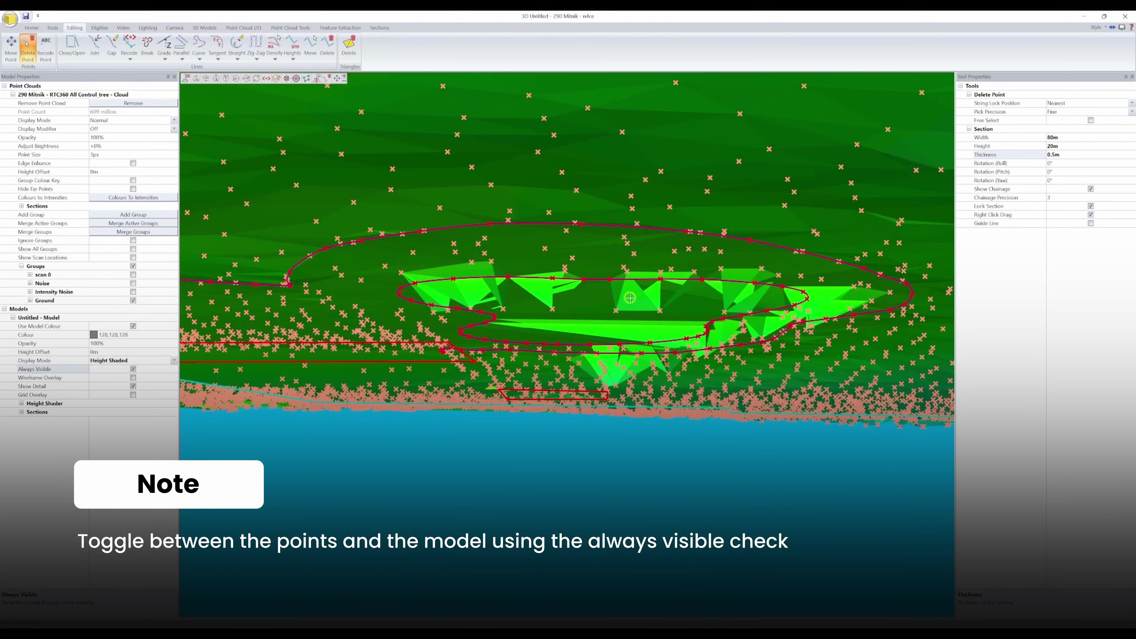
# Delete the stray points at the tips of the surface spikes along the pool surround.
pyautogui.scroll(5, 433, 393)
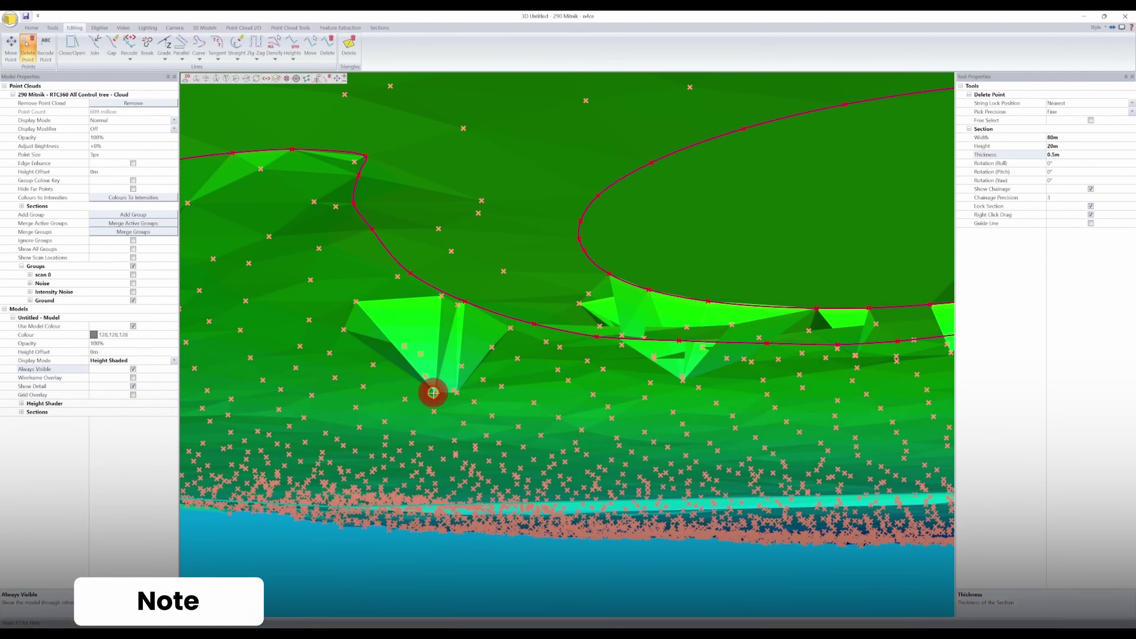
pyautogui.click(433, 392)
pyautogui.click(455, 392)
pyautogui.click(683, 381)
pyautogui.moveTo(682, 381); pyautogui.dragTo(562, 355, button='middle')
pyautogui.click(559, 354)
pyautogui.click(629, 313)
pyautogui.press('Return')
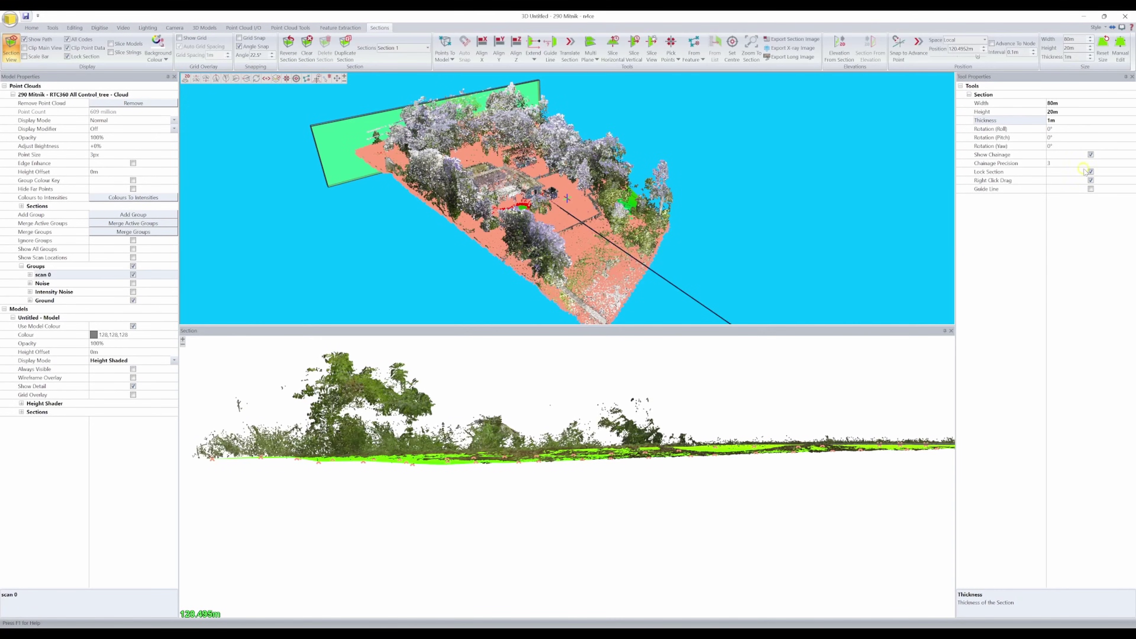
# Turn on Slice Models for the 1 m thick section and move the section with the DTM slice updating live.
pyautogui.click(111, 44)
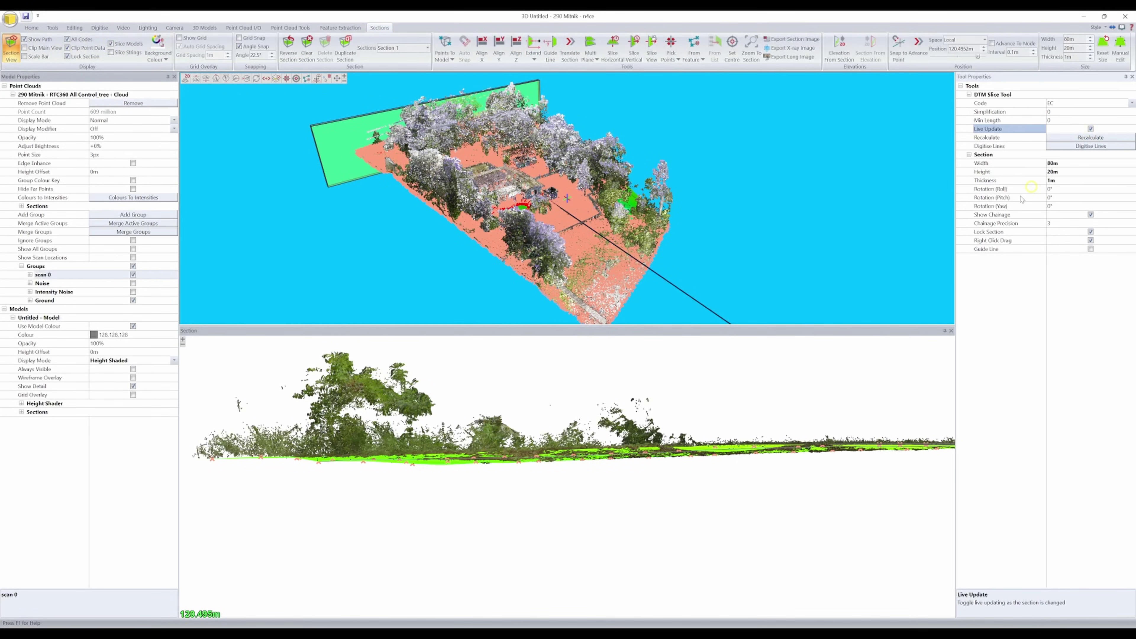
pyautogui.moveTo(708, 361); pyautogui.dragTo(716, 391, button='right')
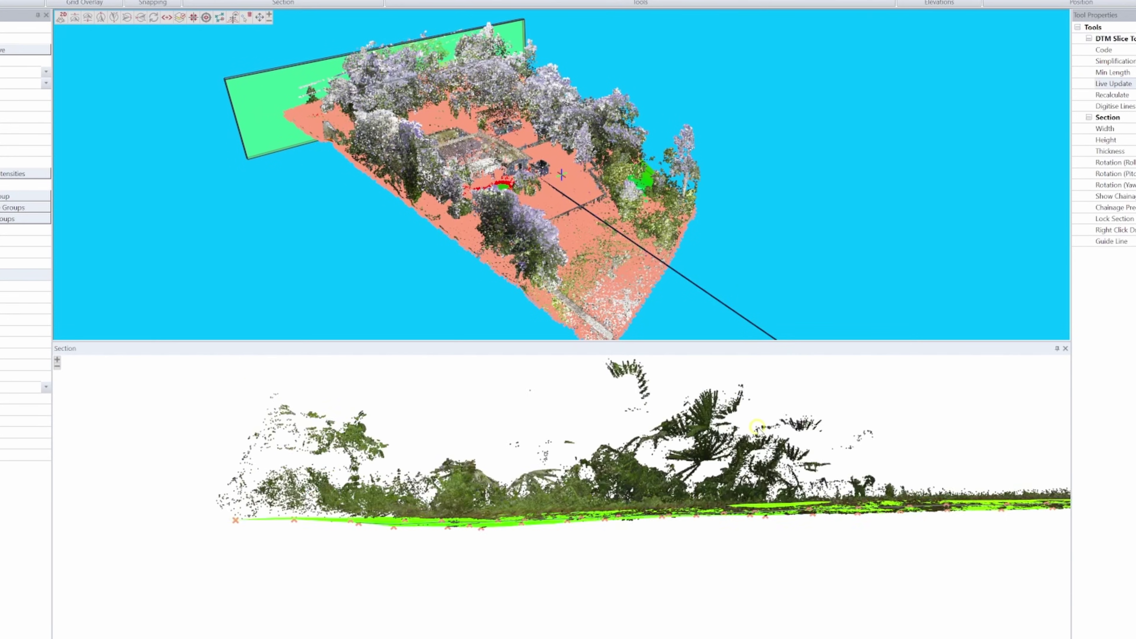
pyautogui.moveTo(756, 428); pyautogui.dragTo(506, 482, button='right')
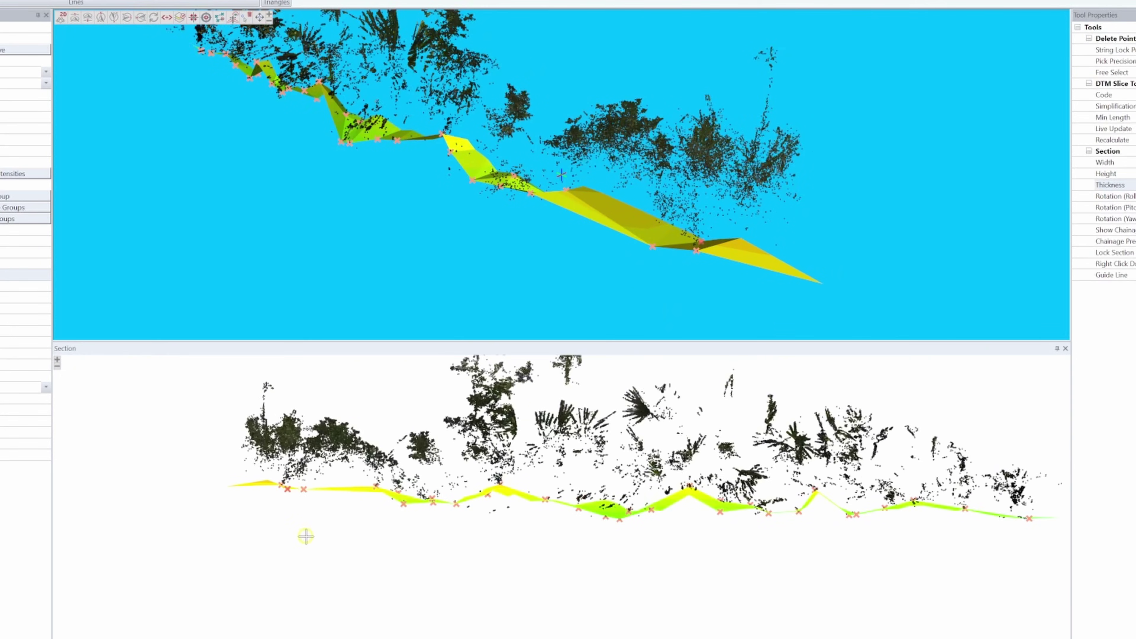
# Move the section through the vegetated site edge and delete stray ground points from the sliced surface.
pyautogui.scroll(-2, 755, 520)
pyautogui.scroll(3, 768, 529)
pyautogui.scroll(-2, 755, 520)
pyautogui.click(712, 535)
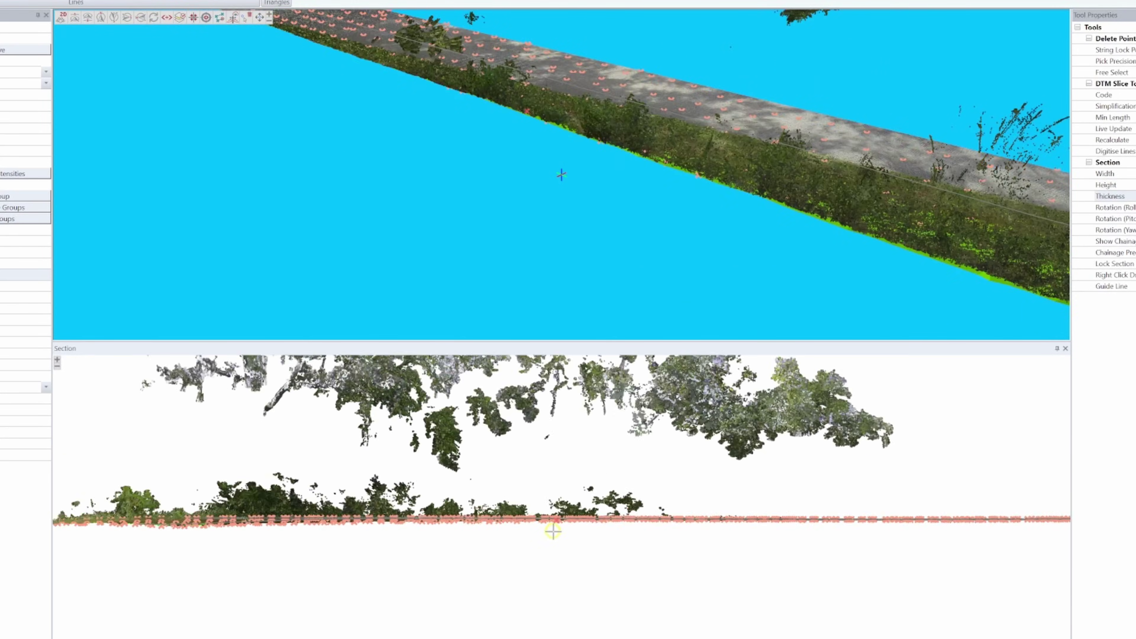
pyautogui.click(636, 469)
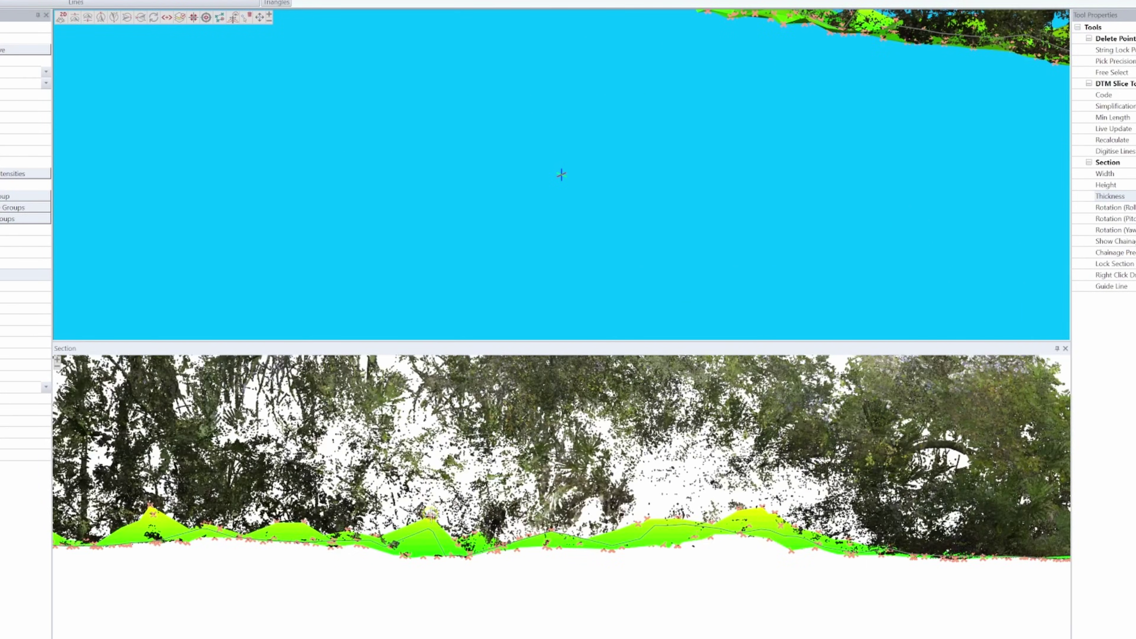
# Step the section across the site to check the DTM profile against the cloud under the trees, at the house wall, pool and sloping bank.
pyautogui.scroll(3, 284, 531)
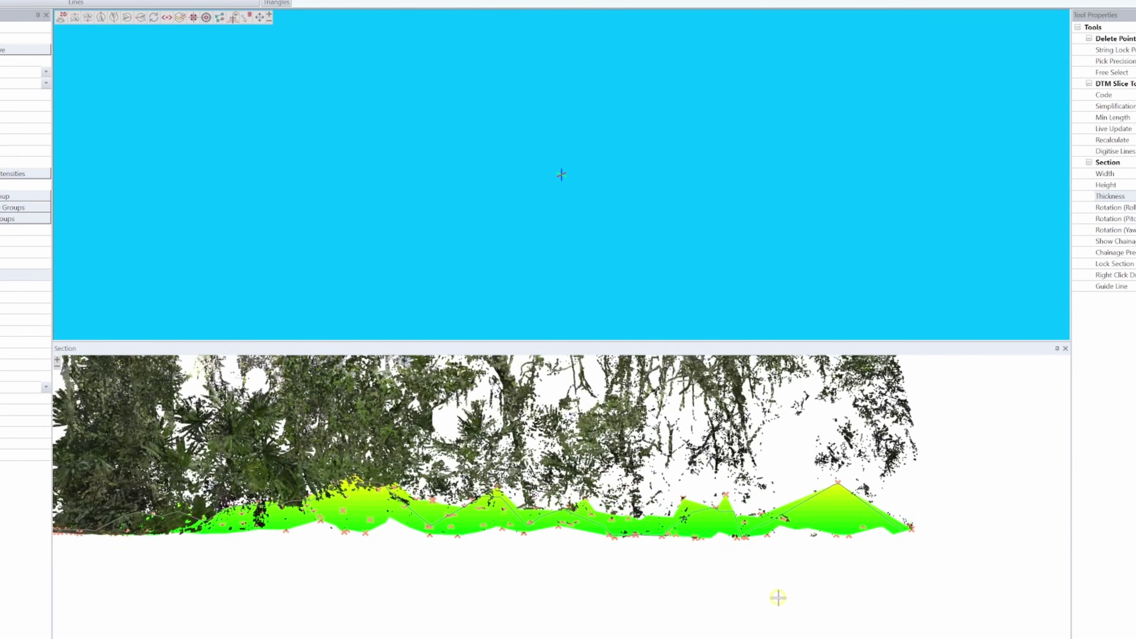
pyautogui.moveTo(828, 121); pyautogui.dragTo(700, 238, button='middle')
pyautogui.scroll(10, 579, 622)
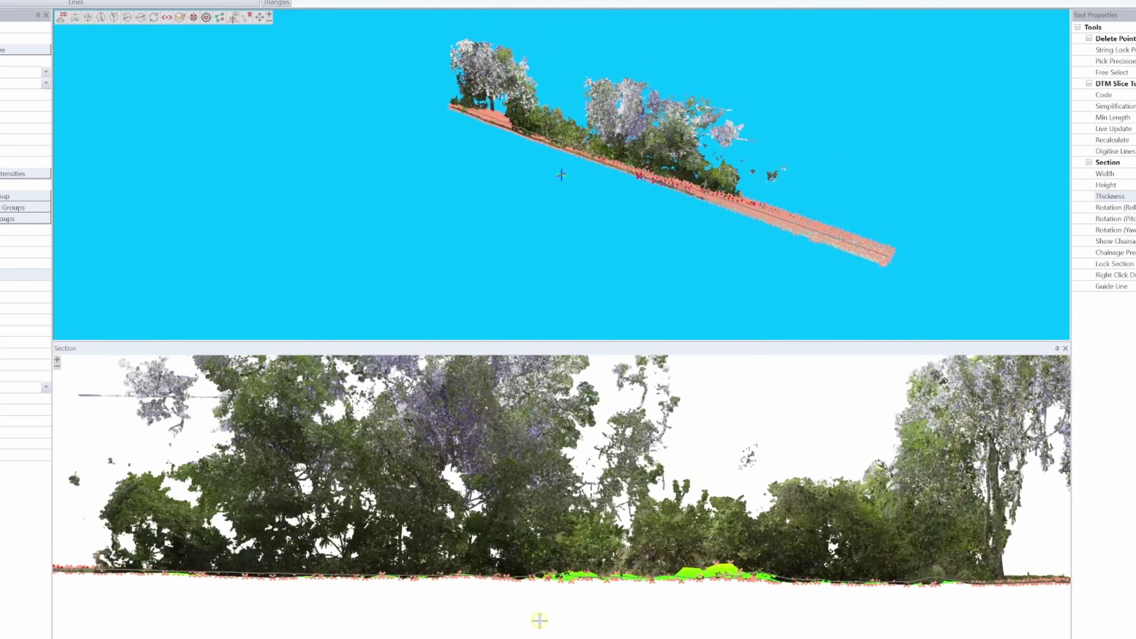
pyautogui.scroll(10, 495, 626)
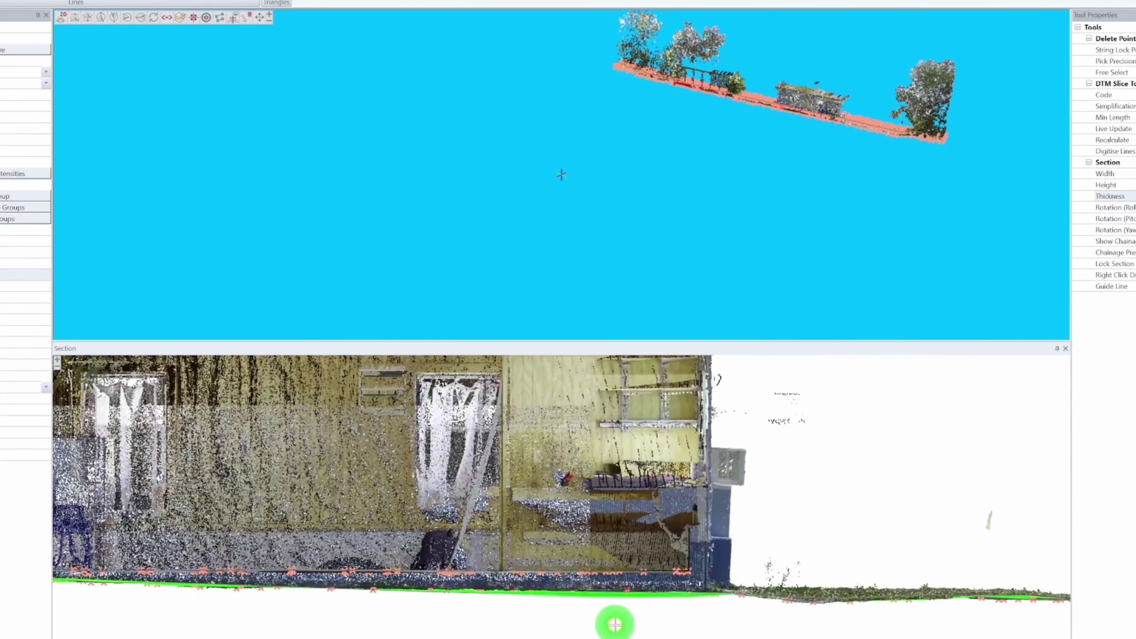
pyautogui.moveTo(488, 607); pyautogui.dragTo(446, 604, button='middle')
pyautogui.scroll(6, 744, 617)
pyautogui.scroll(5, 445, 604)
pyautogui.scroll(-4, 815, 619)
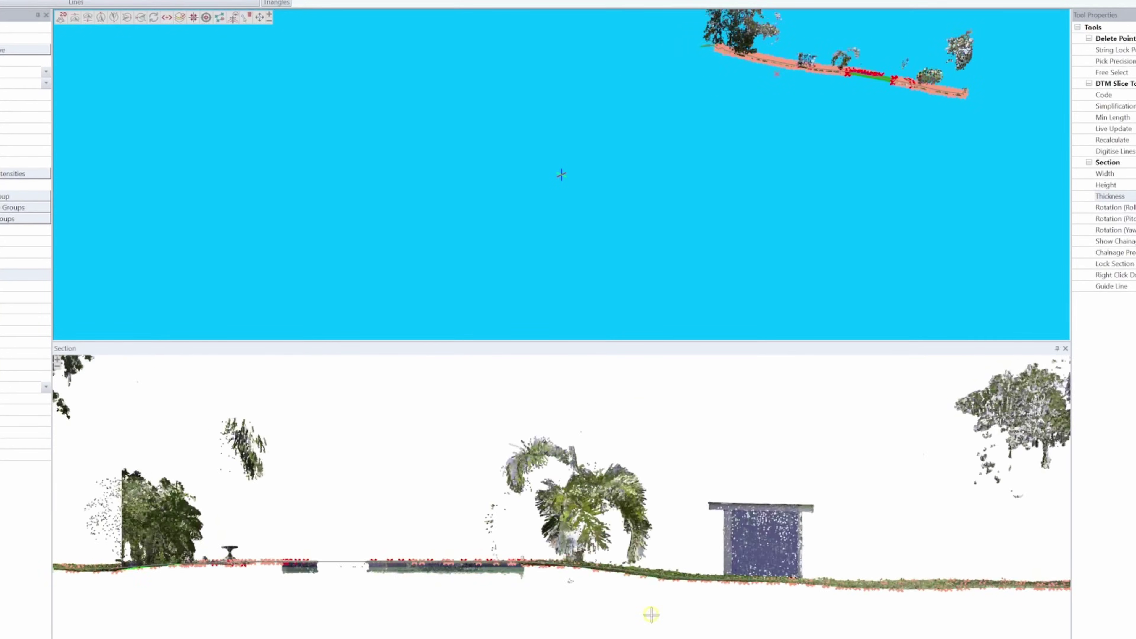
pyautogui.scroll(-2, 788, 586)
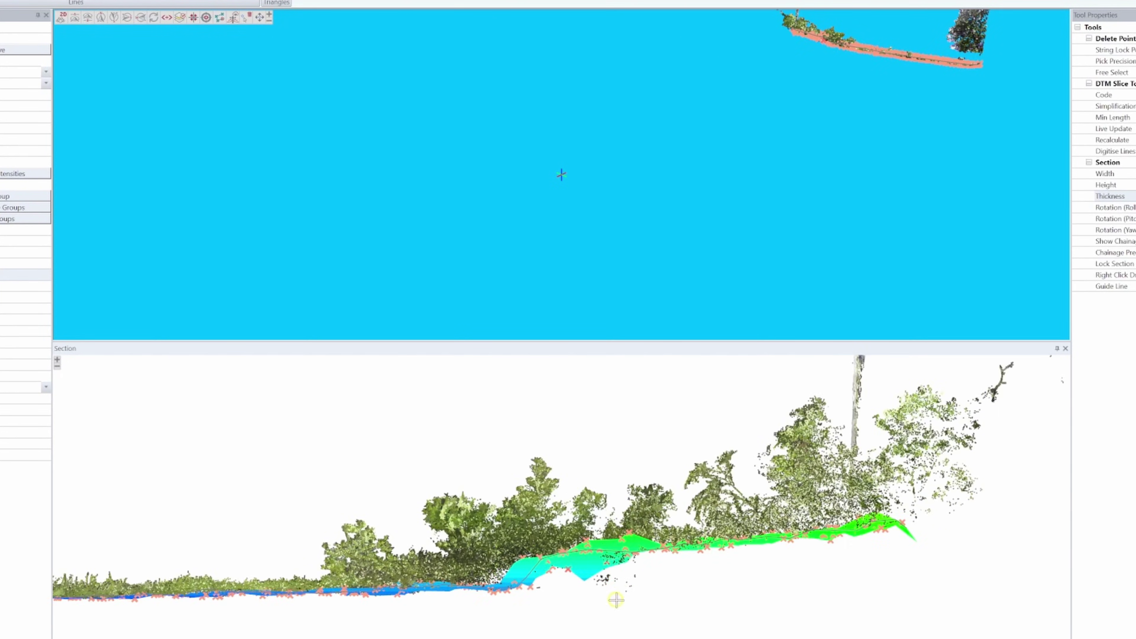
pyautogui.scroll(-3, 781, 609)
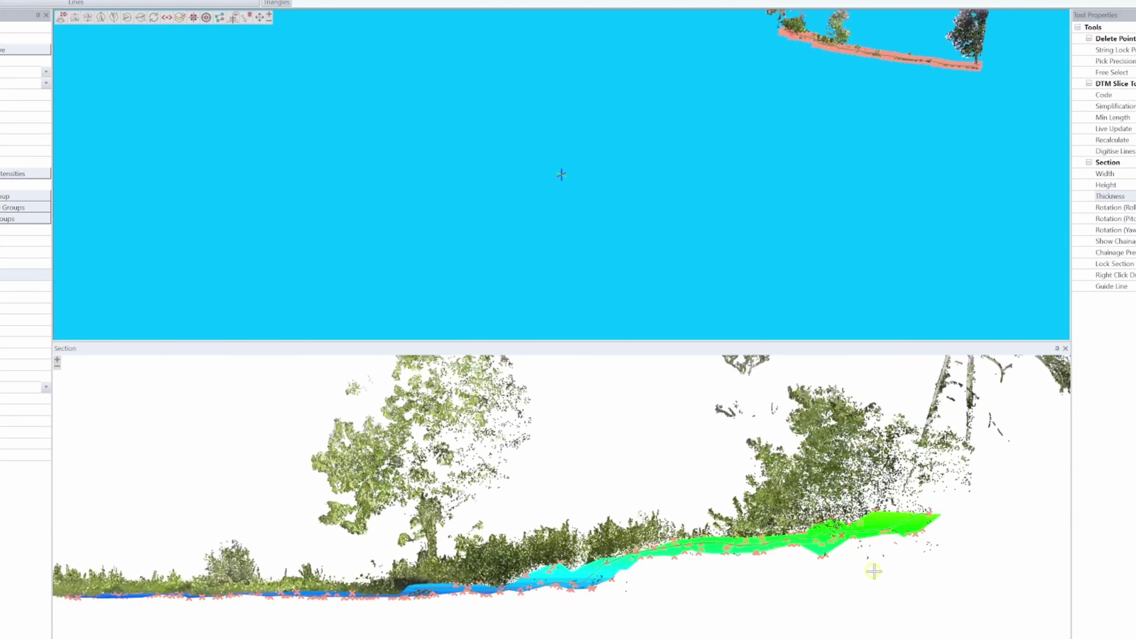
# Move the section on past the trees, palms, house and garage to examine how the DTM slice follows the ground in the cloud.
pyautogui.scroll(-4, 873, 571)
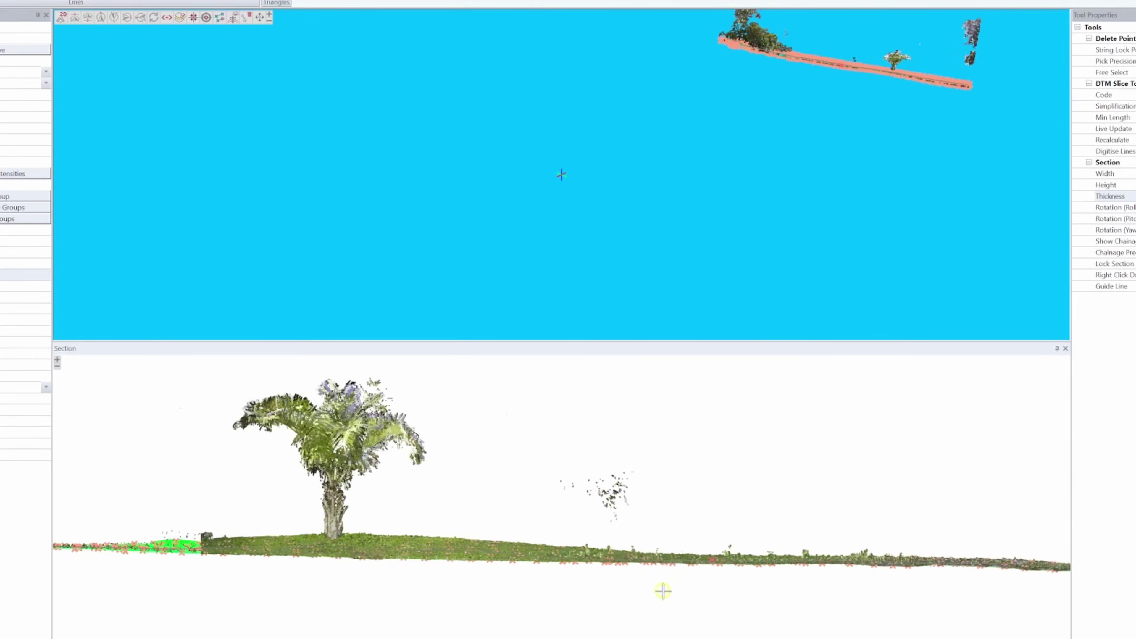
pyautogui.scroll(-3, 662, 590)
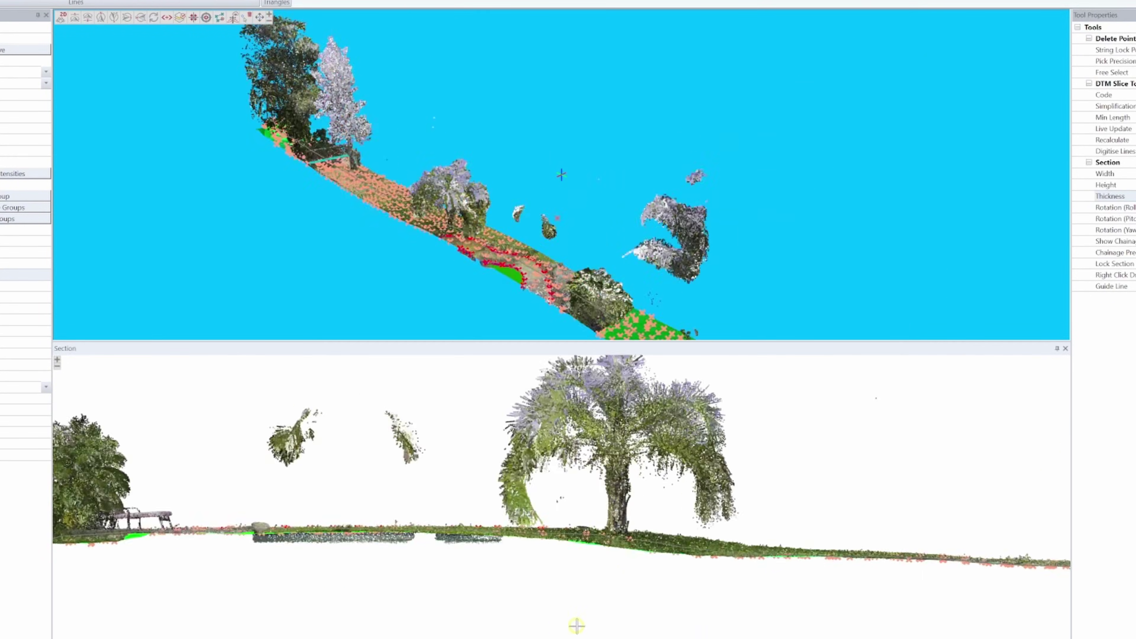
pyautogui.scroll(-4, 576, 626)
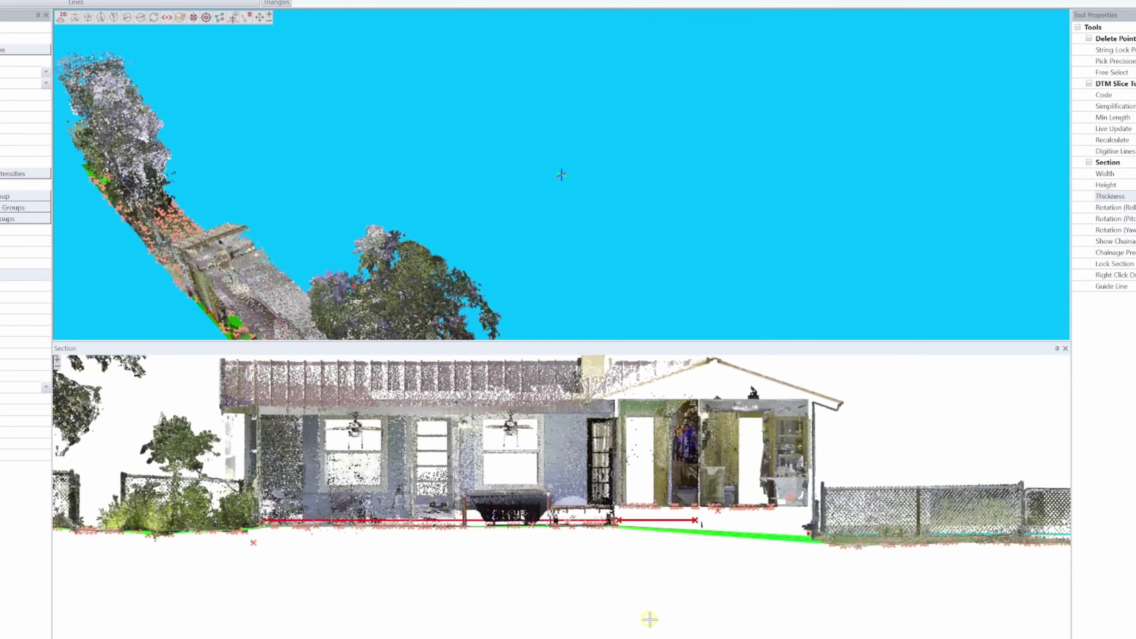
pyautogui.scroll(-4, 650, 619)
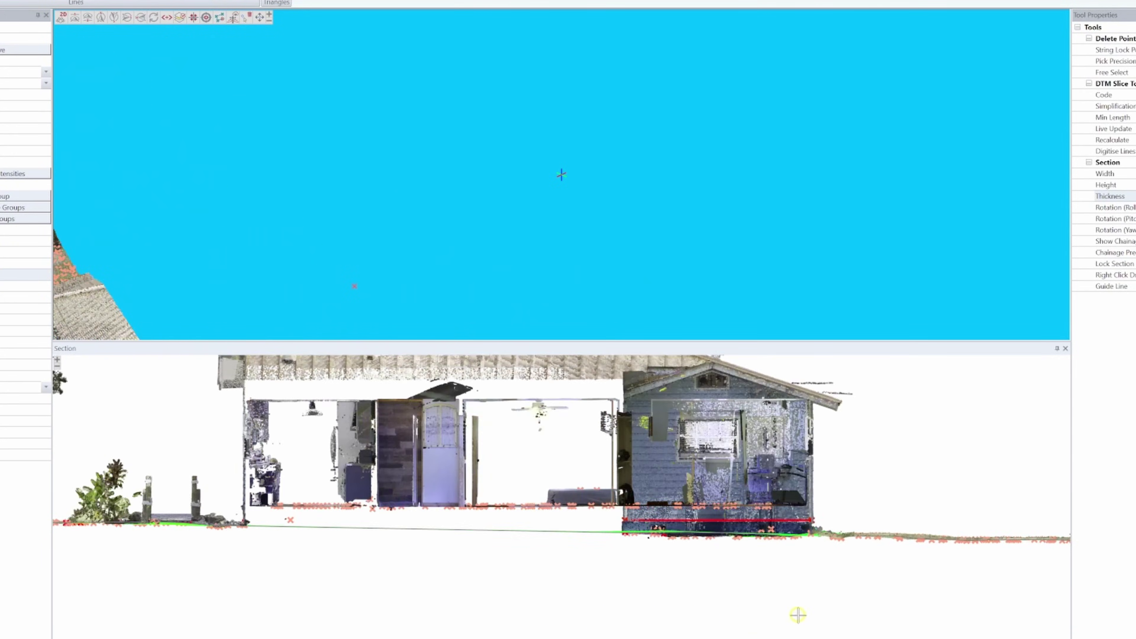
pyautogui.scroll(-4, 798, 615)
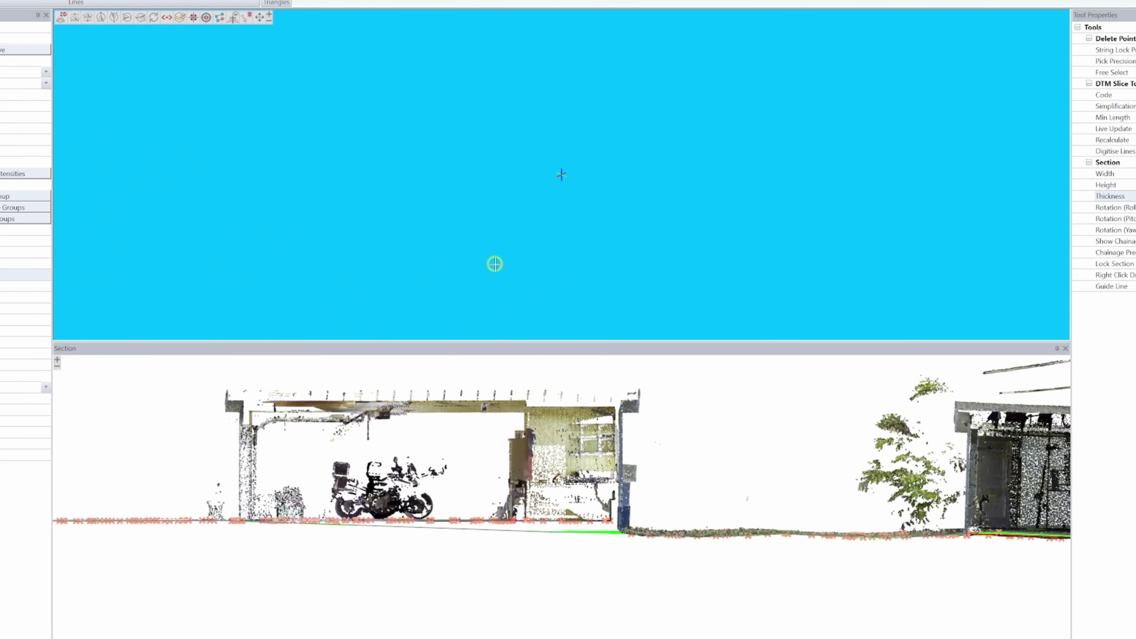
pyautogui.scroll(-4, 495, 264)
pyautogui.moveTo(424, 265); pyautogui.dragTo(501, 179, button='middle')
pyautogui.scroll(4, 513, 227)
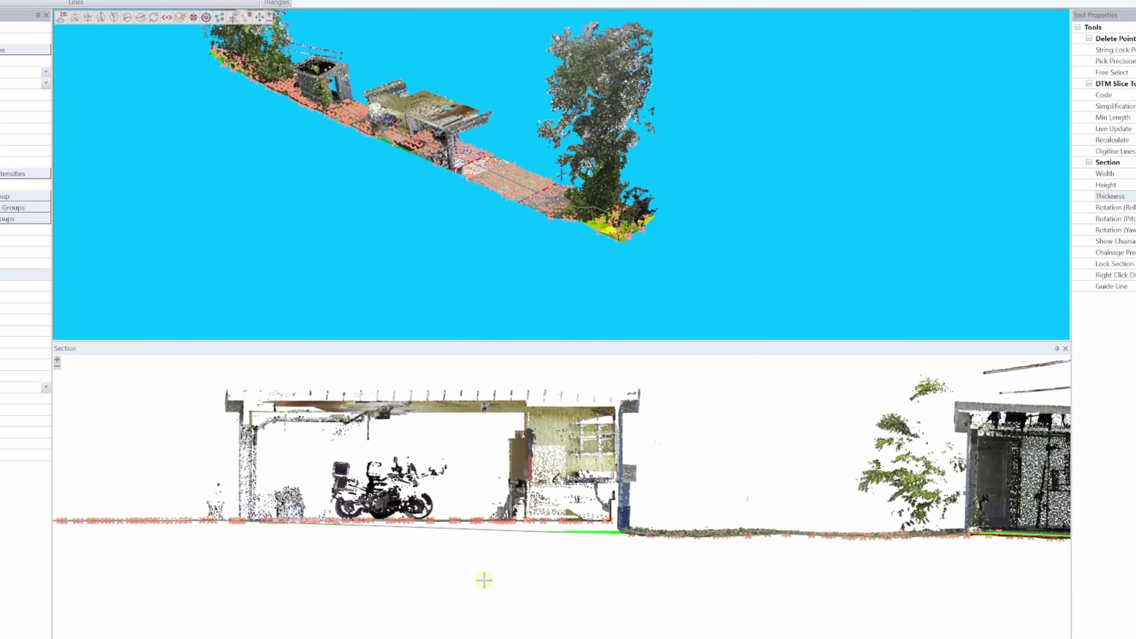
pyautogui.scroll(-4, 484, 580)
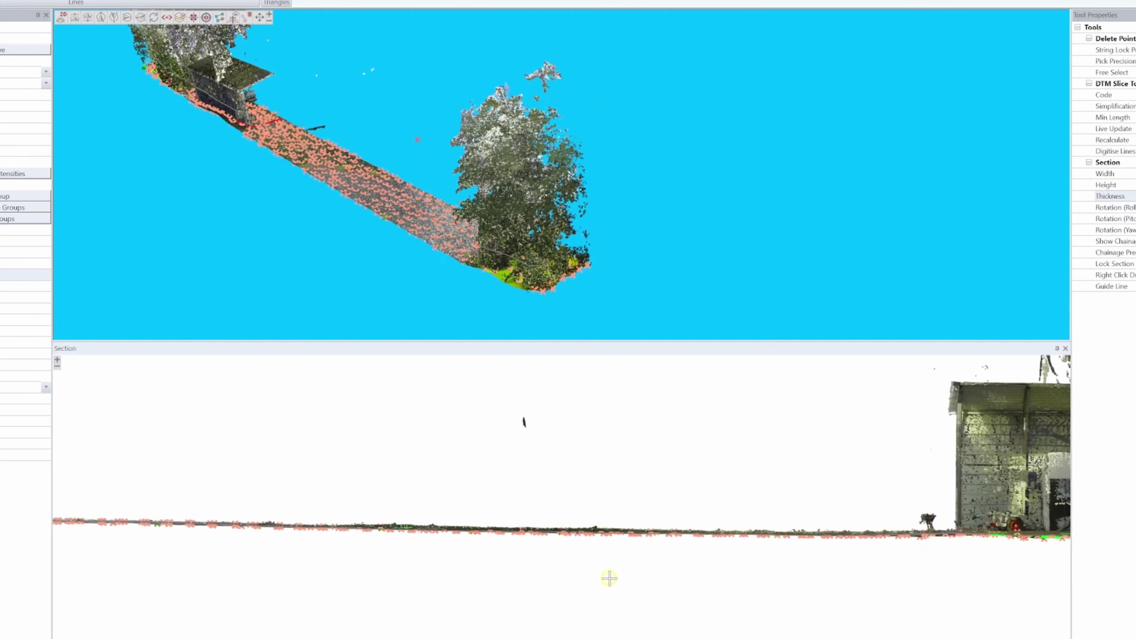
pyautogui.scroll(-4, 609, 578)
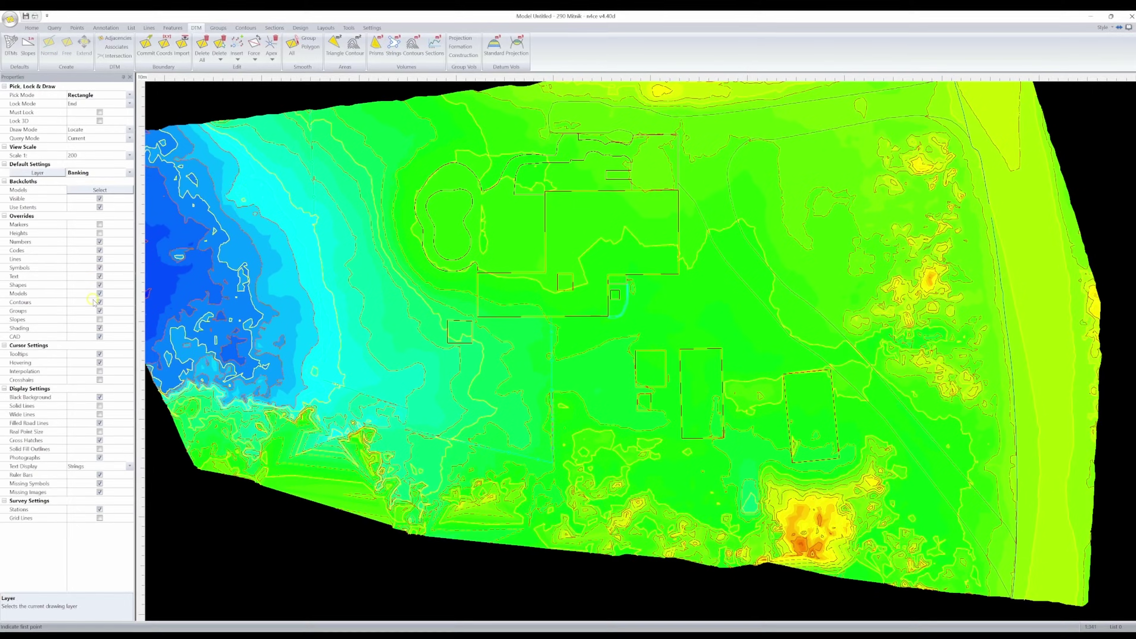
# Turn on the Slopes display for the DTM in the plan view and set the view scale to 1:1000.
pyautogui.click(99, 318)
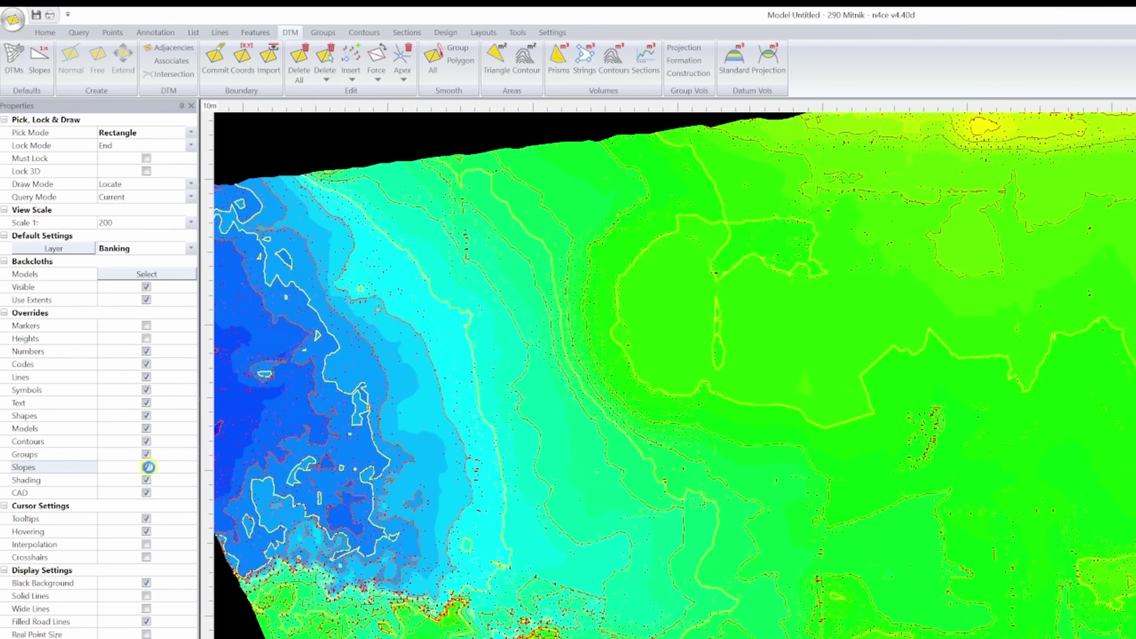
pyautogui.click(146, 329)
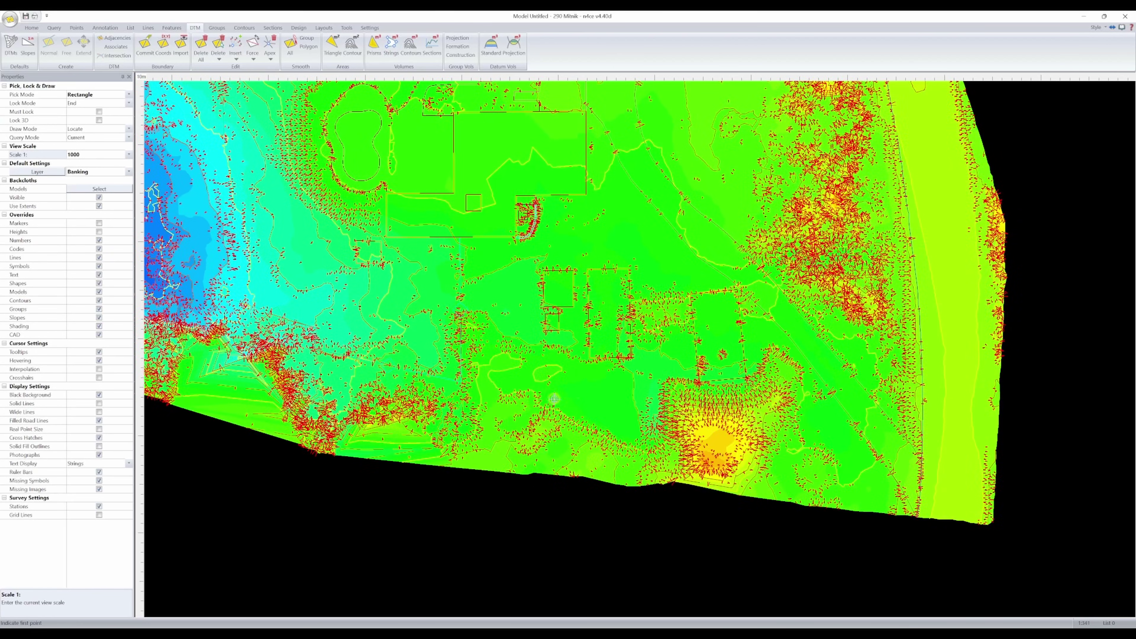
# Smooth the DTM within polygons around the noisy slope areas at the vegetated southwest edge, the eastern trees and the northern boundary.
pyautogui.moveTo(554, 398); pyautogui.dragTo(829, 410, button='middle')
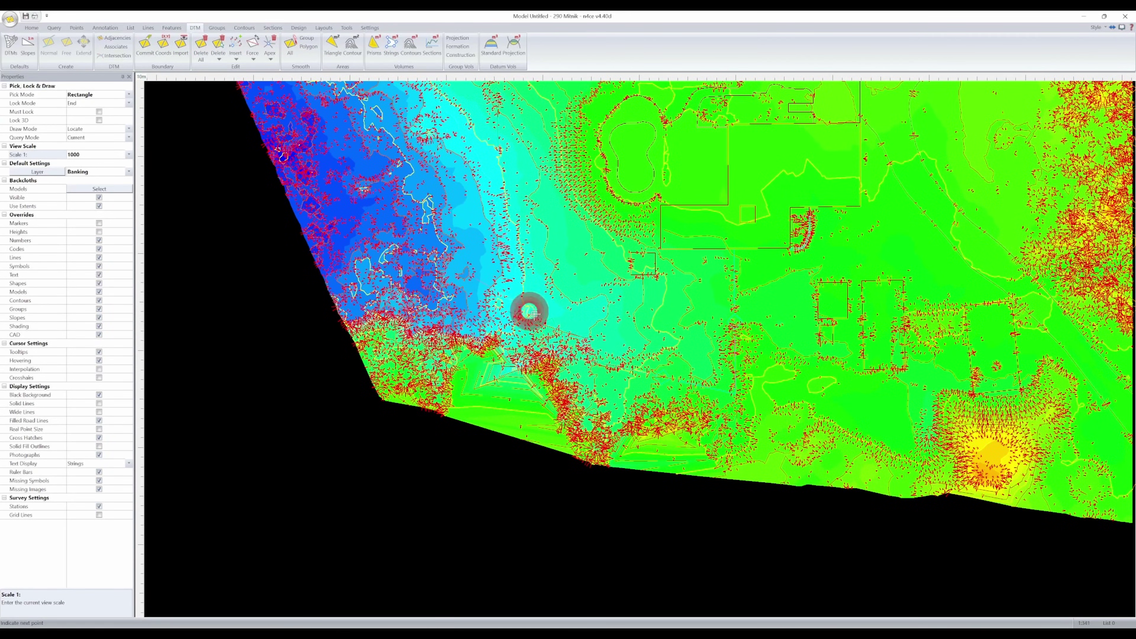
pyautogui.doubleClick(261, 343)
pyautogui.moveTo(781, 351); pyautogui.dragTo(396, 361, button='middle')
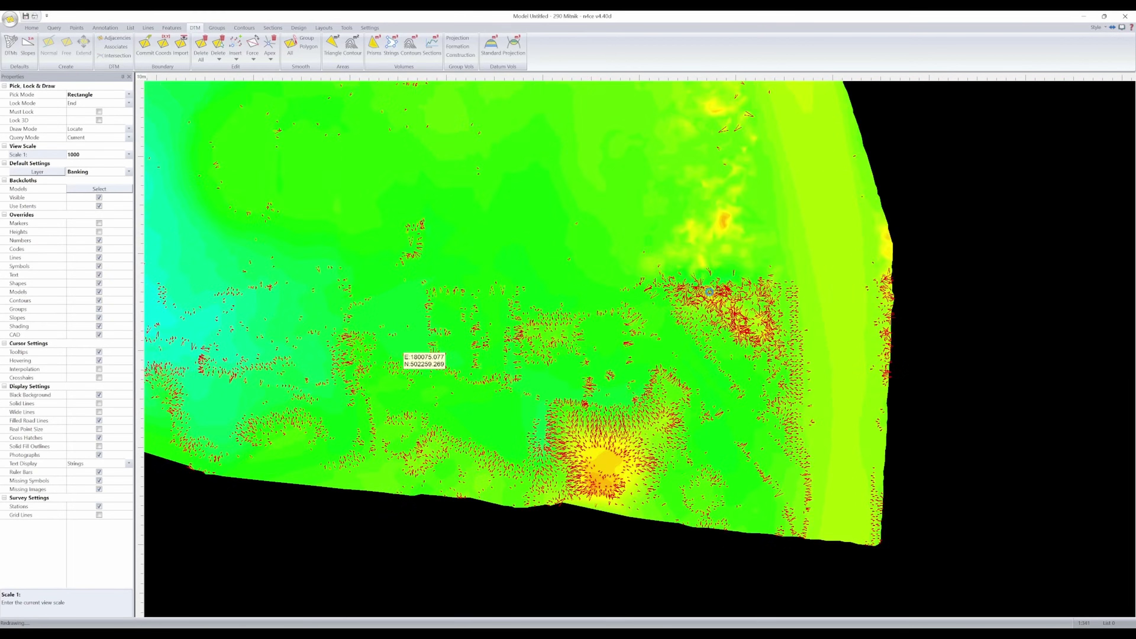
pyautogui.moveTo(714, 281); pyautogui.dragTo(599, 441, button='middle')
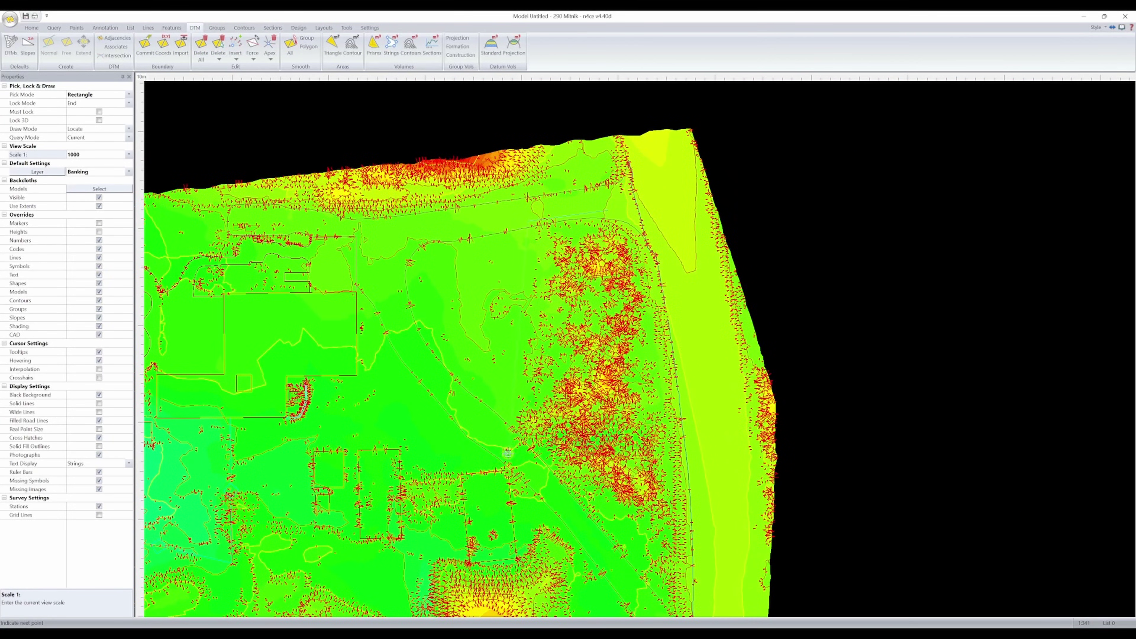
pyautogui.doubleClick(655, 224)
pyautogui.moveTo(535, 258); pyautogui.dragTo(679, 331, button='middle')
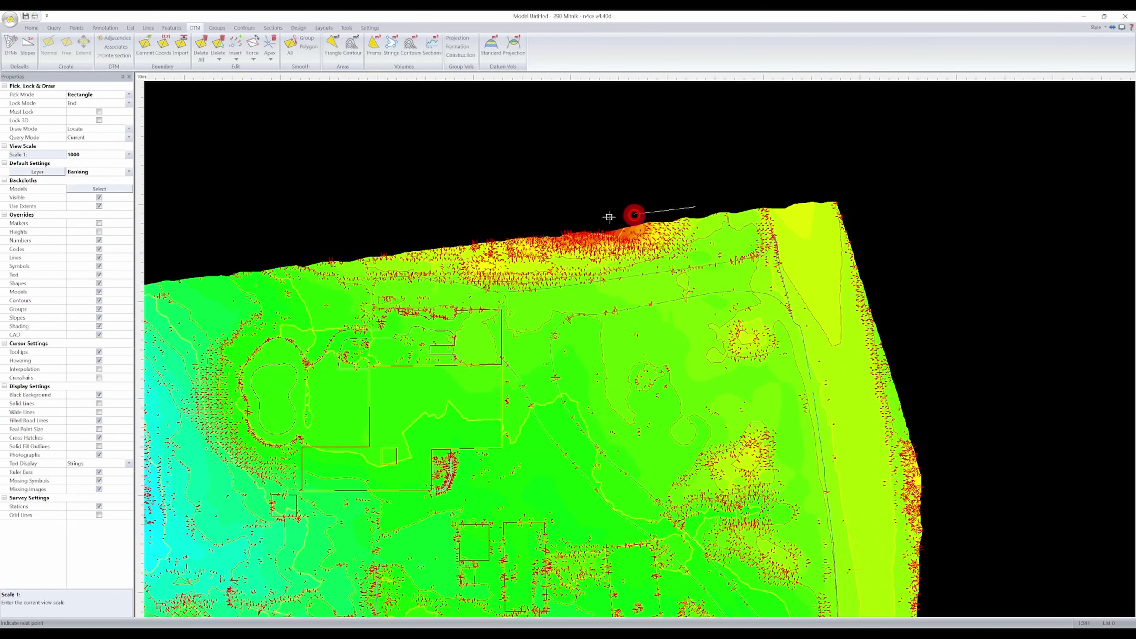
pyautogui.doubleClick(707, 259)
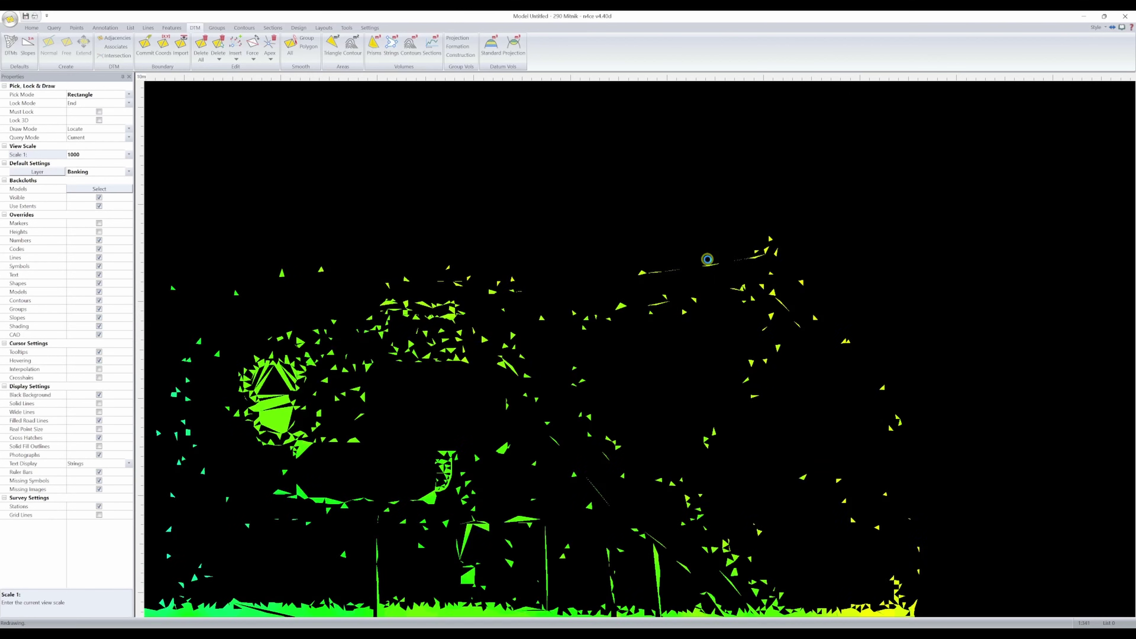
pyautogui.doubleClick(797, 270)
pyautogui.moveTo(428, 442); pyautogui.dragTo(833, 275, button='middle')
# Open a 0.2 m thick section view across the 3D site with the DTM Slice Tool updating live and the model coloured 255,000,255.
pyautogui.click(447, 123)
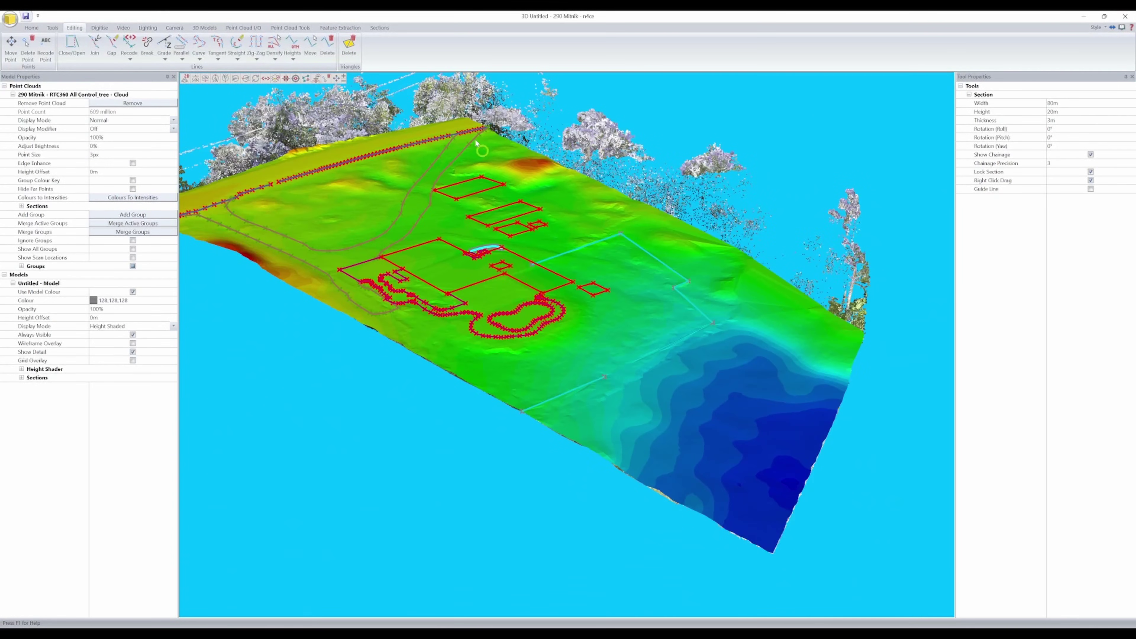
pyautogui.click(380, 27)
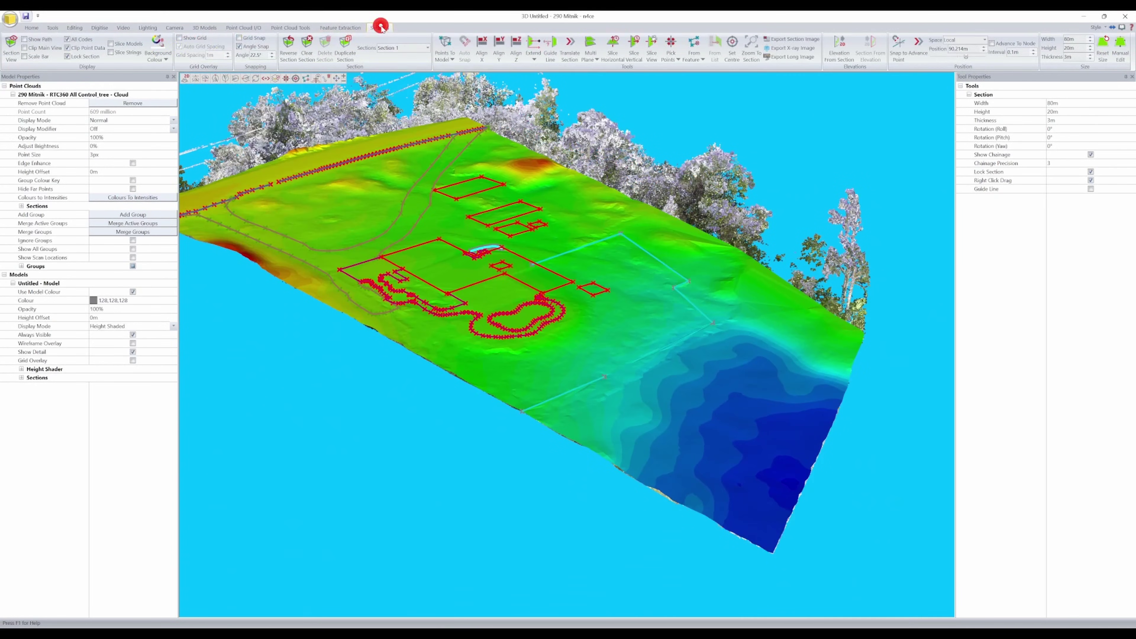
pyautogui.click(482, 45)
pyautogui.click(11, 47)
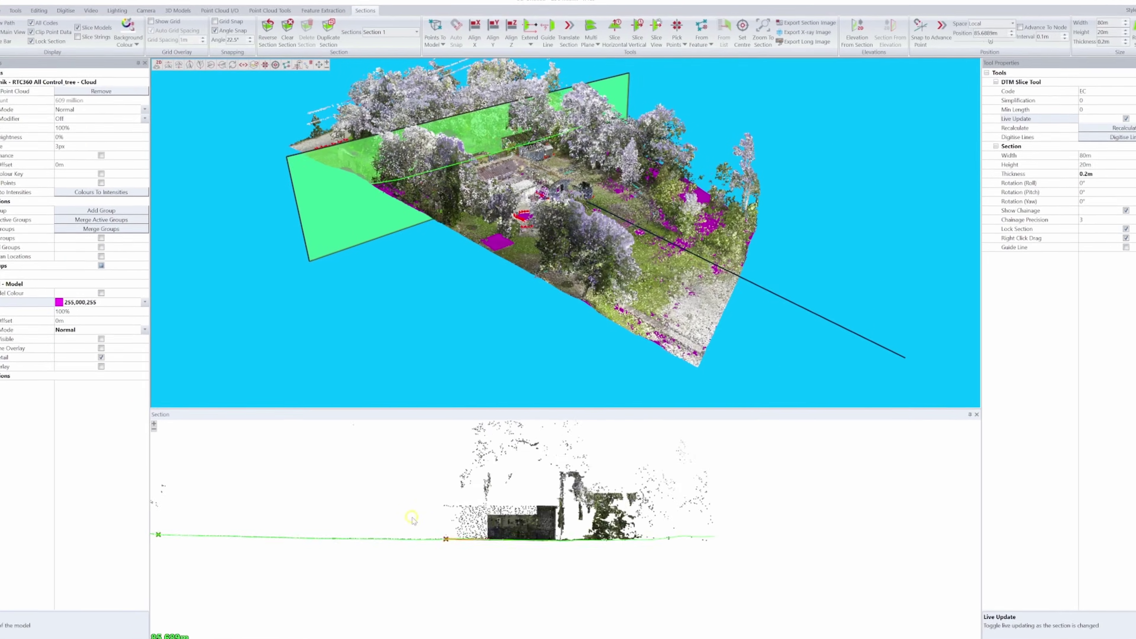
# Move the section along the site from the road, through the house, to the vegetated far end, checking the DTM slice against the cloud.
pyautogui.moveTo(412, 518); pyautogui.dragTo(558, 526, button='right')
pyautogui.scroll(-5, 552, 582)
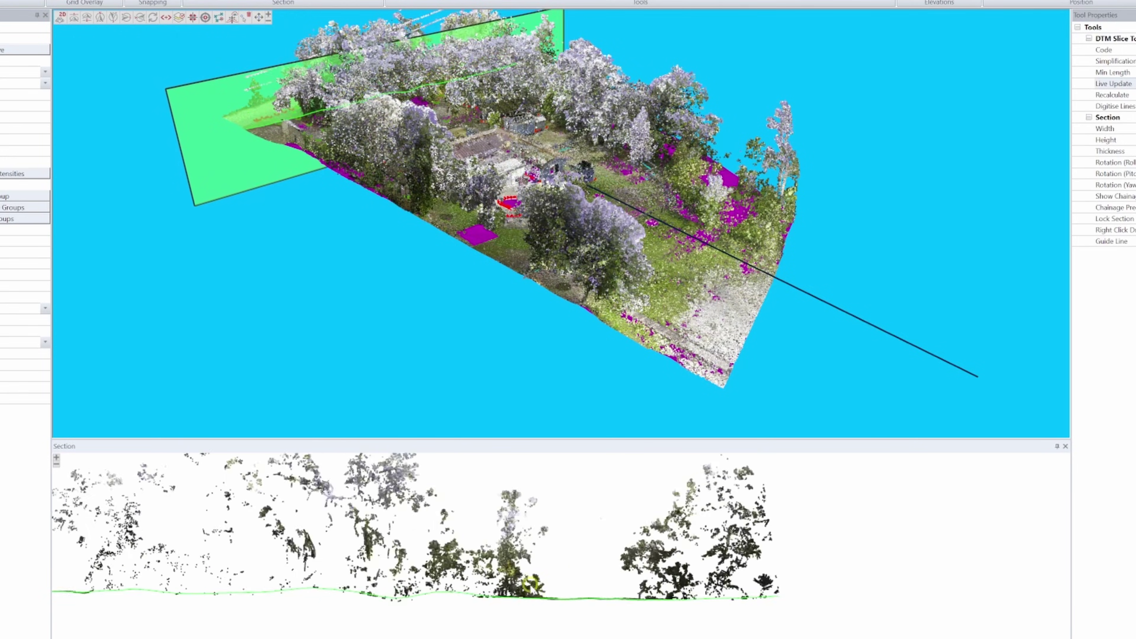
pyautogui.scroll(-5, 479, 586)
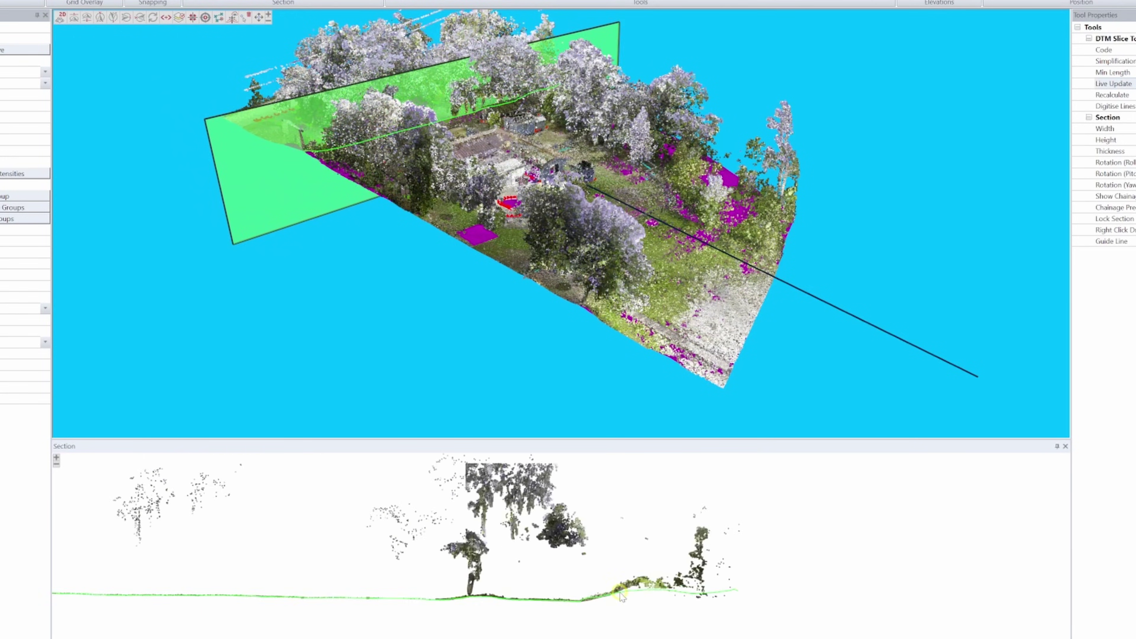
pyautogui.scroll(-5, 595, 596)
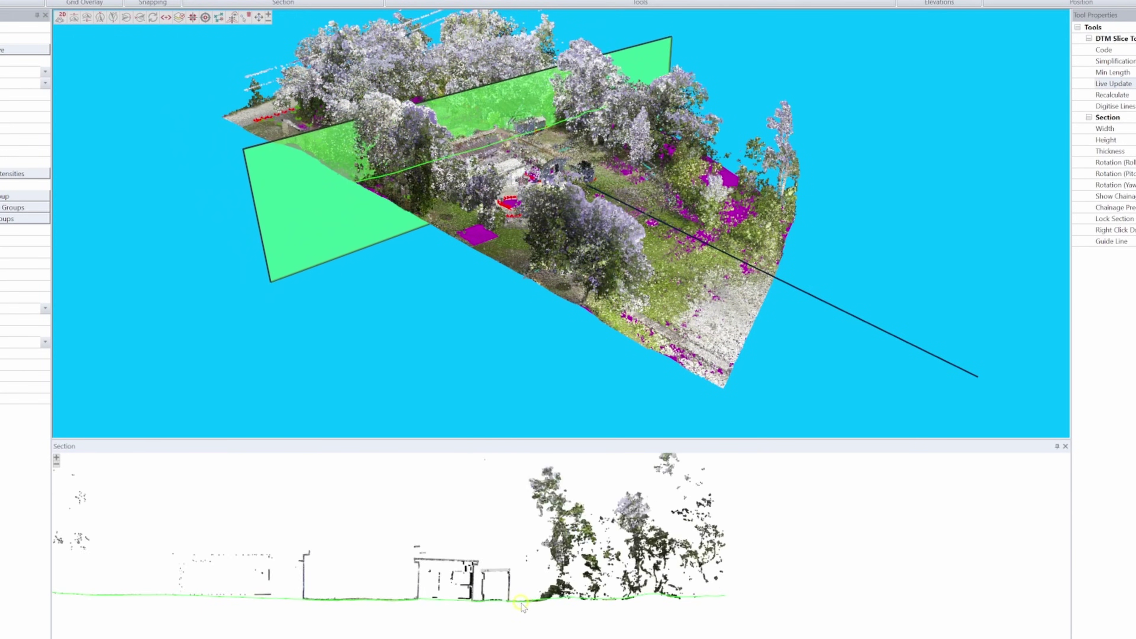
pyautogui.scroll(-5, 496, 605)
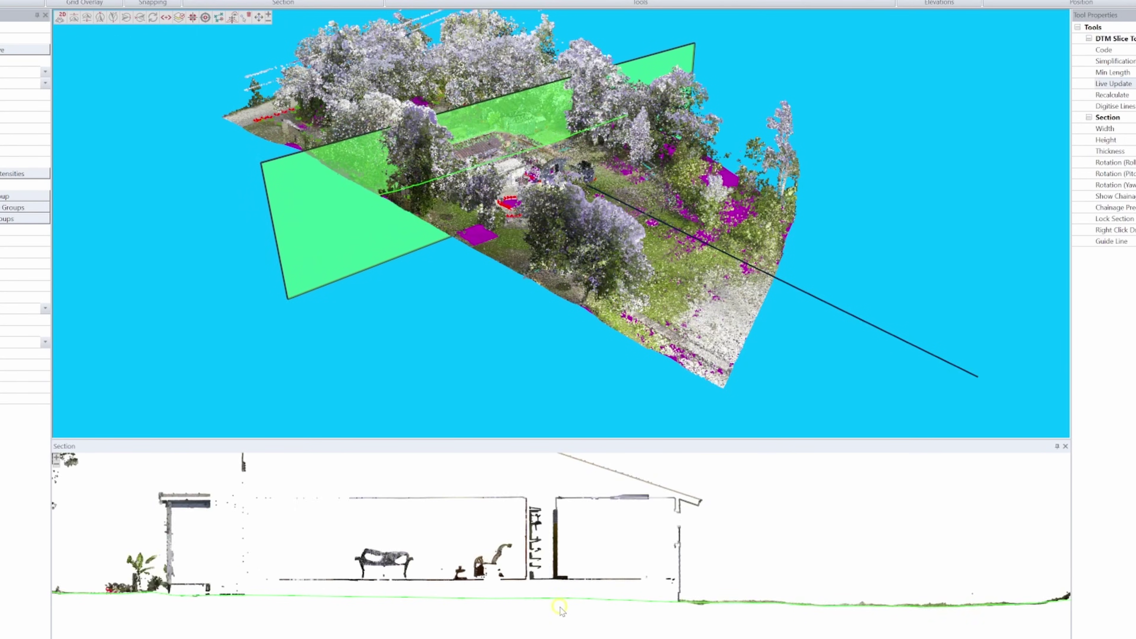
pyautogui.scroll(-5, 519, 610)
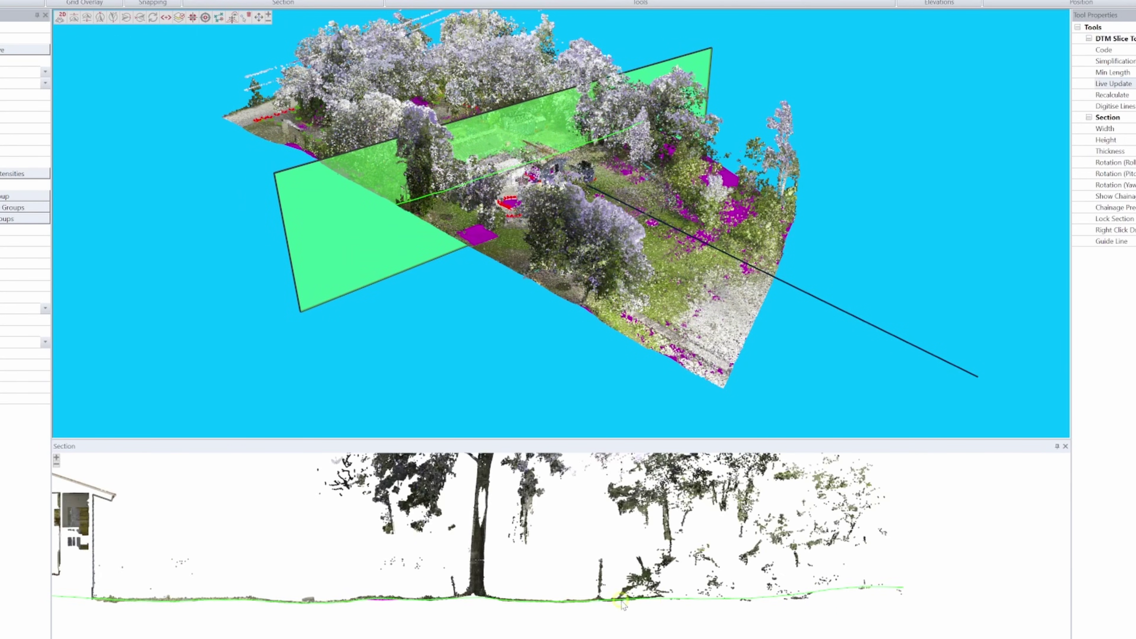
pyautogui.scroll(-5, 616, 602)
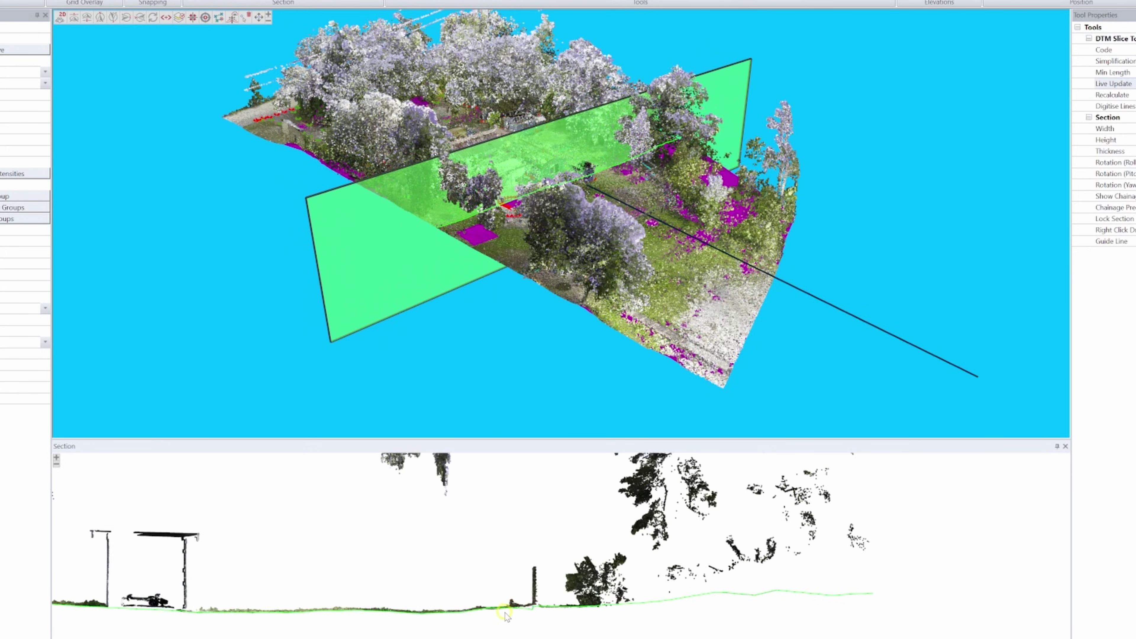
pyautogui.scroll(-5, 650, 612)
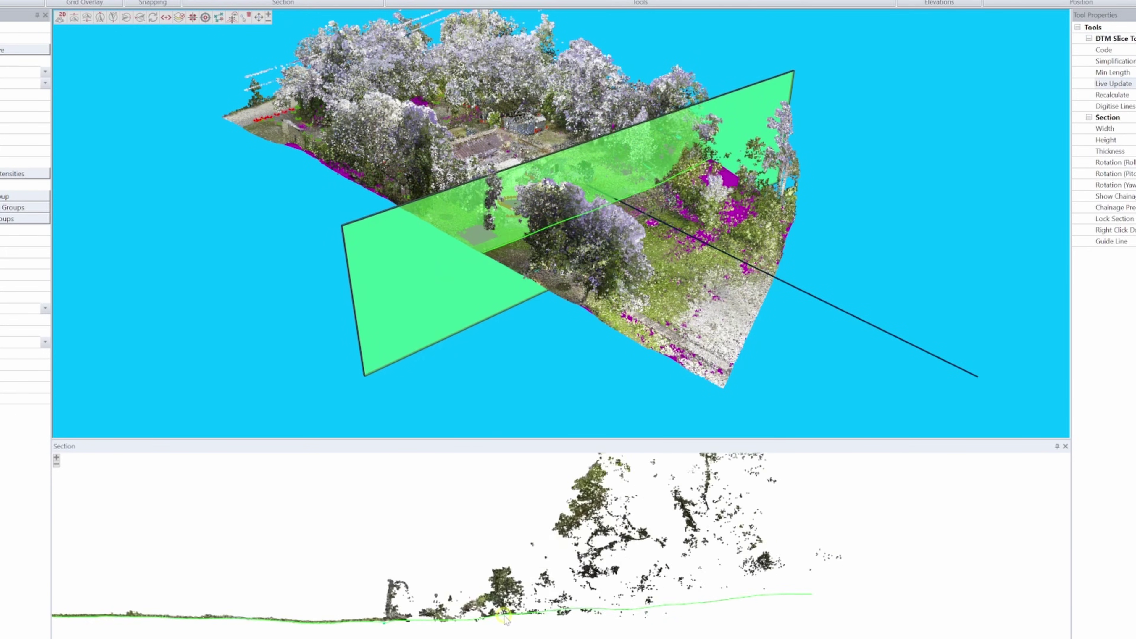
pyautogui.scroll(-5, 490, 622)
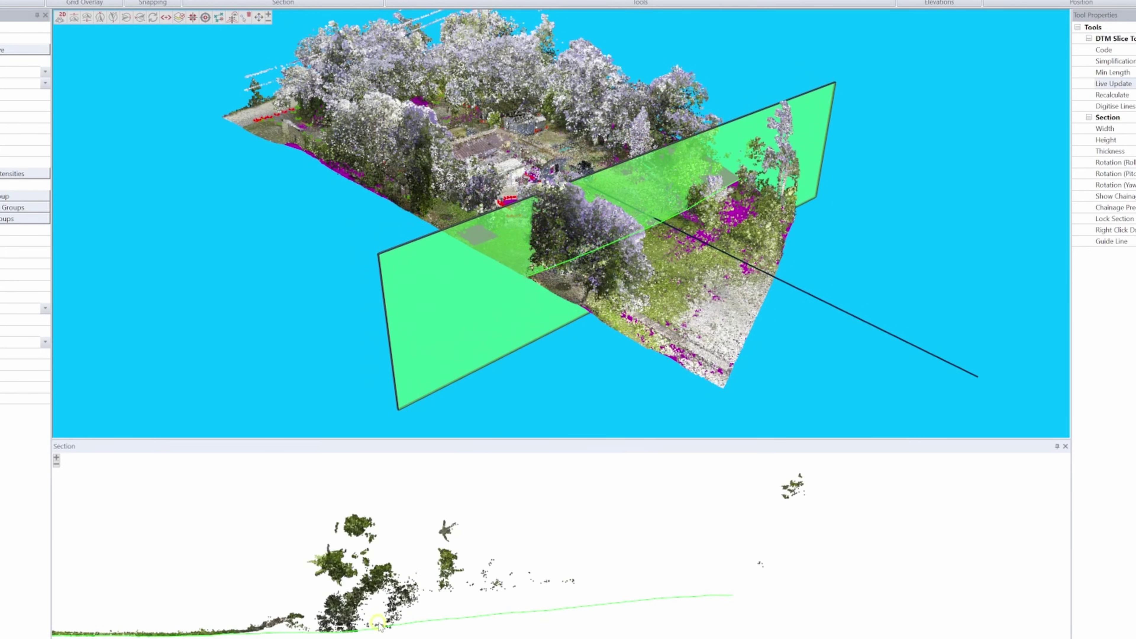
pyautogui.scroll(-5, 481, 623)
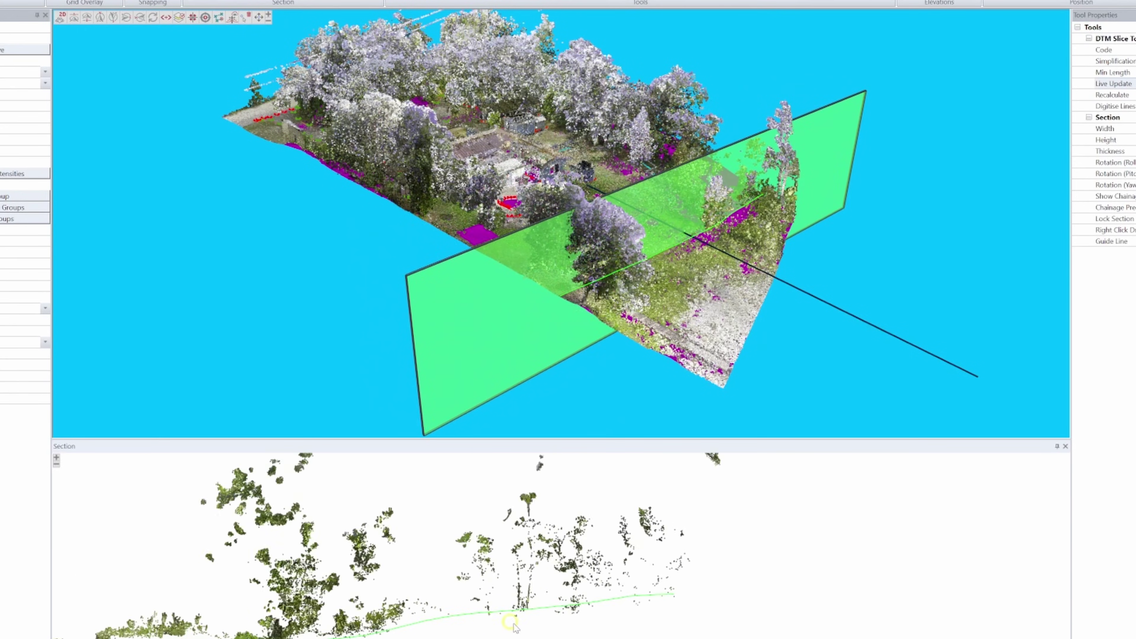
# Move the section back through the palms, pool area and house towards the road, checking the DTM line against the scanned ground.
pyautogui.scroll(-5, 758, 592)
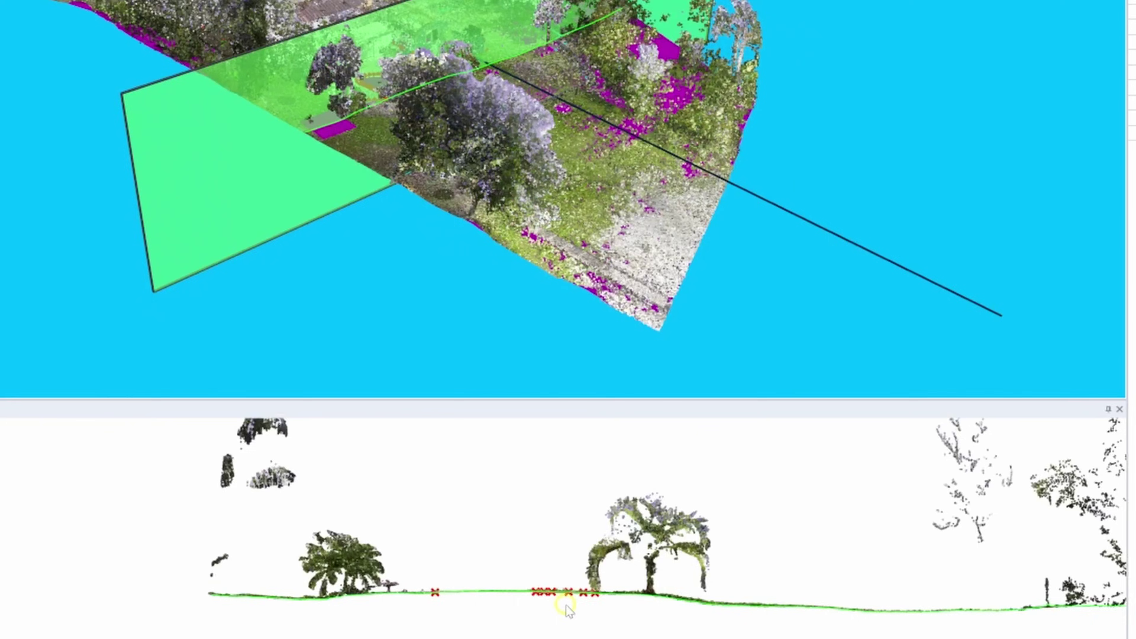
pyautogui.scroll(-5, 313, 624)
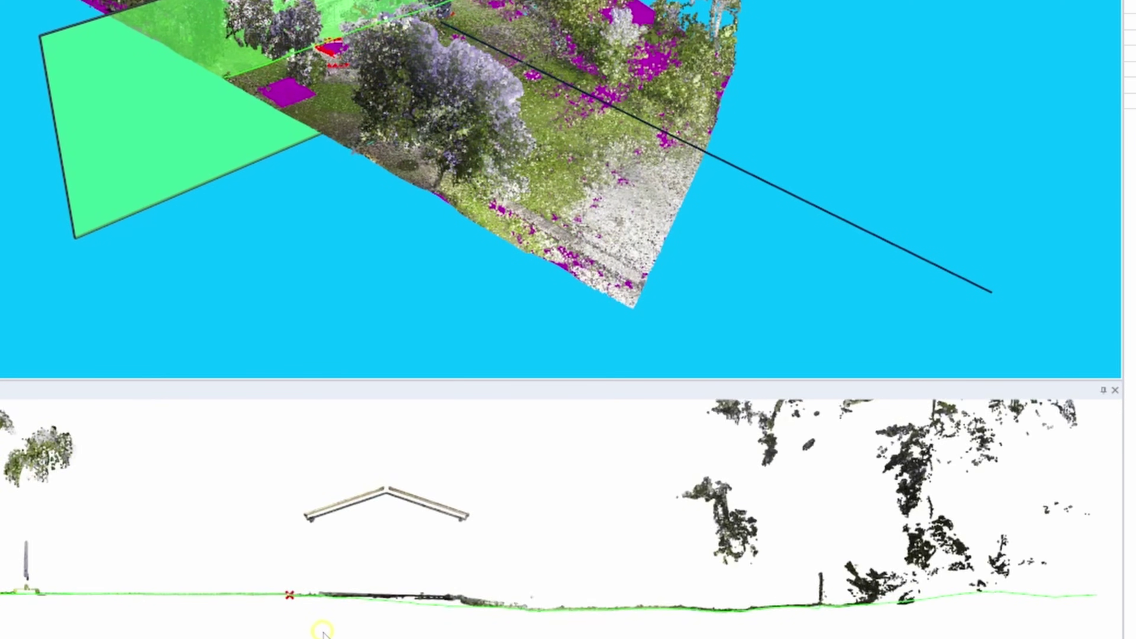
pyautogui.scroll(-5, 323, 631)
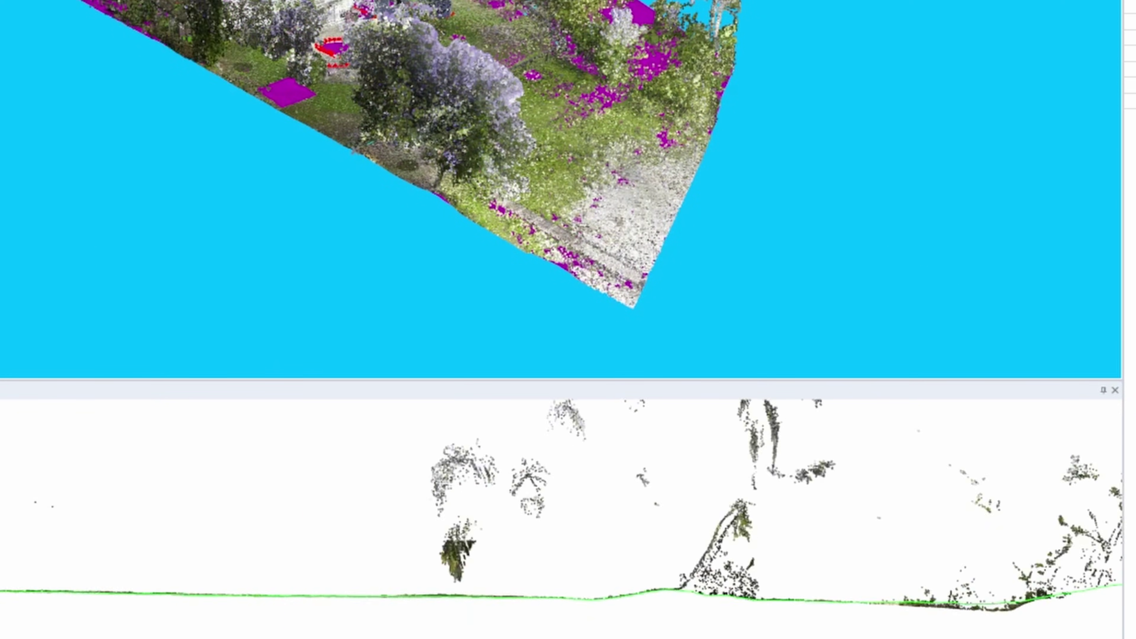
pyautogui.scroll(-5, 561, 514)
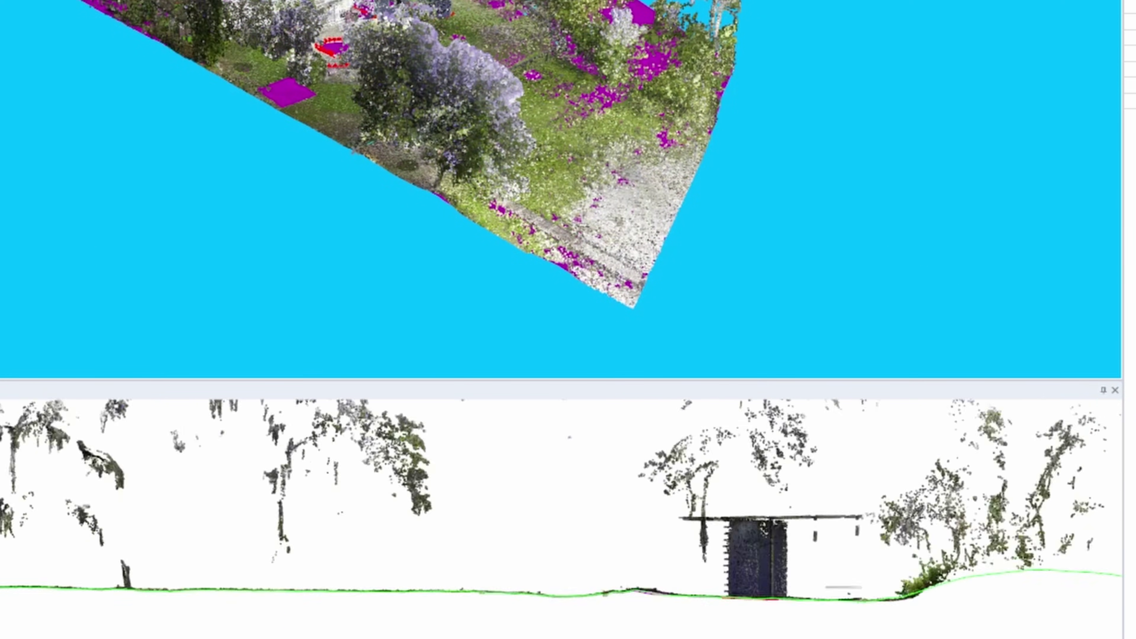
pyautogui.scroll(-8, 561, 514)
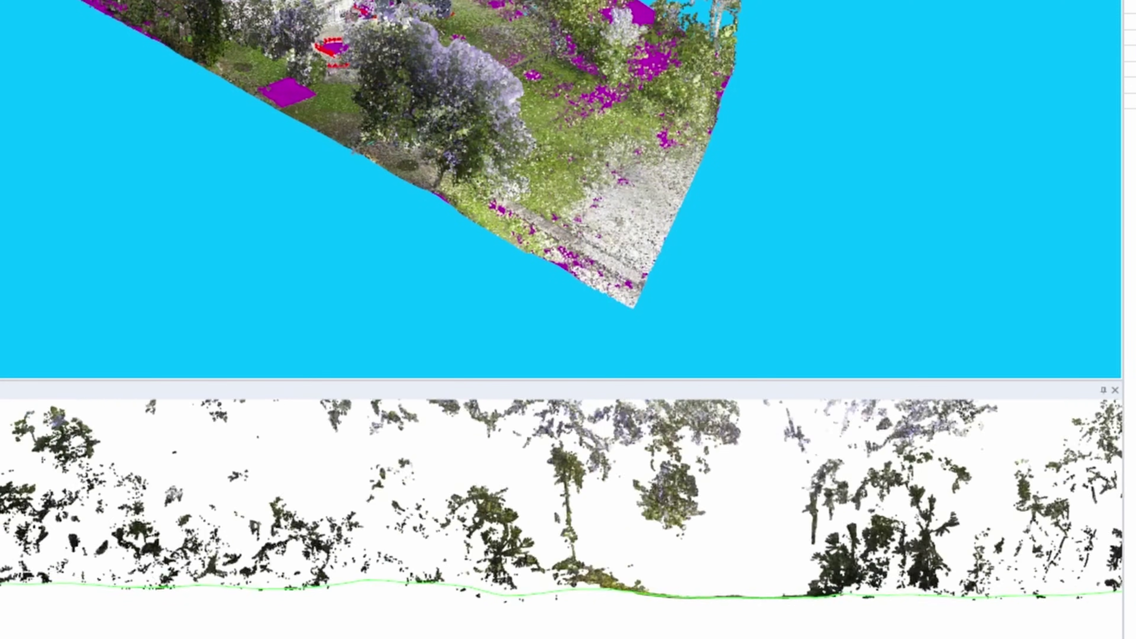
pyautogui.scroll(-5, 561, 515)
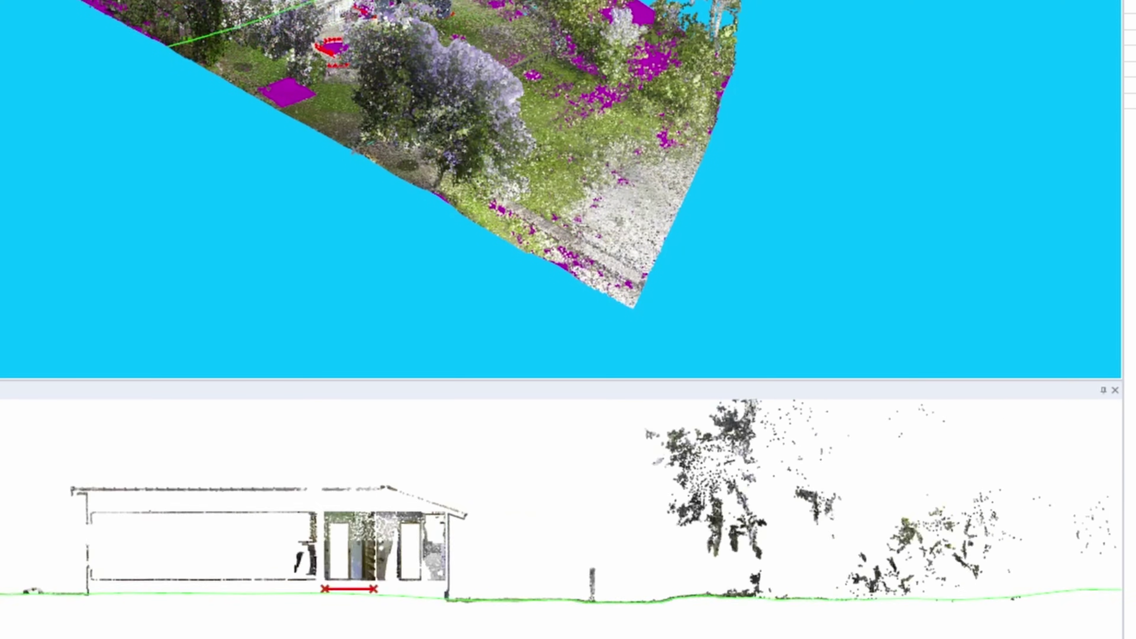
pyautogui.scroll(-8, 432, 580)
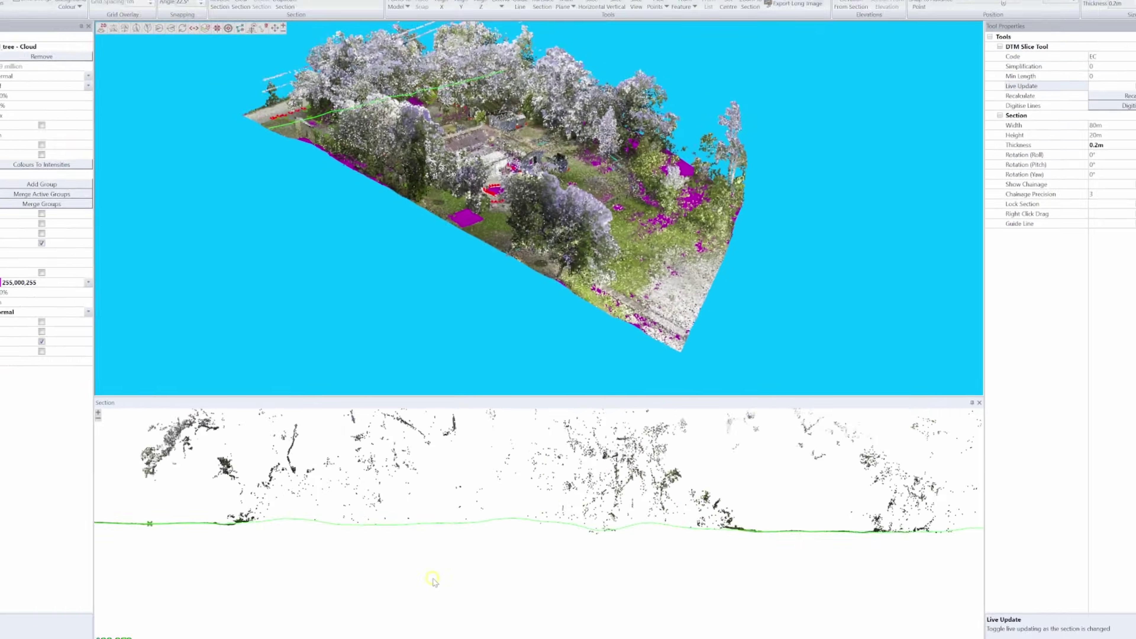